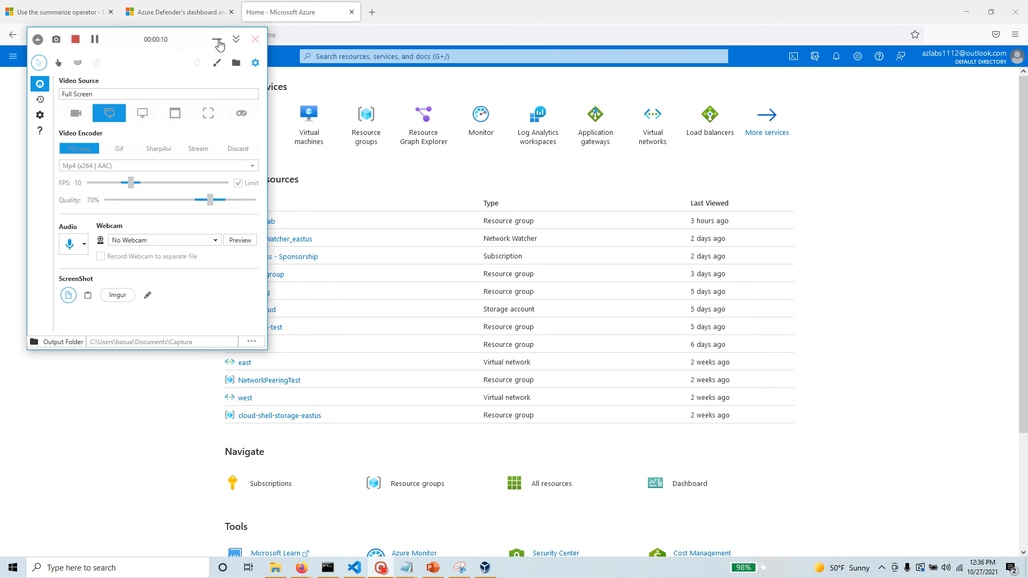
Switch to Visual Studio Code and open rg.json from the tutorial/resourcegroup folder.
{"action": "left_click", "coordinate": [217, 42]}
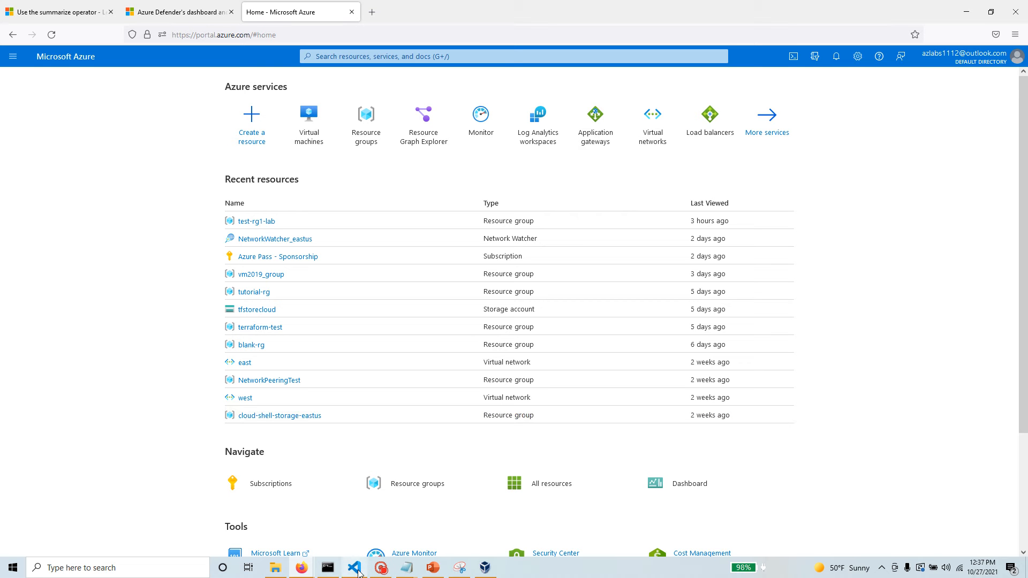
{"action": "left_click", "coordinate": [359, 570]}
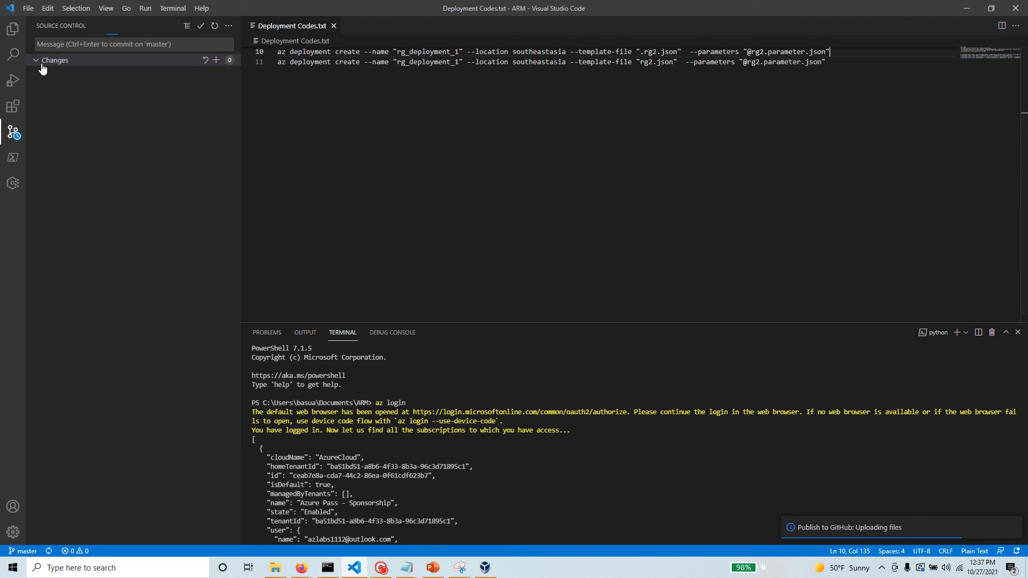
{"action": "left_click", "coordinate": [10, 31]}
{"action": "left_click", "coordinate": [64, 76]}
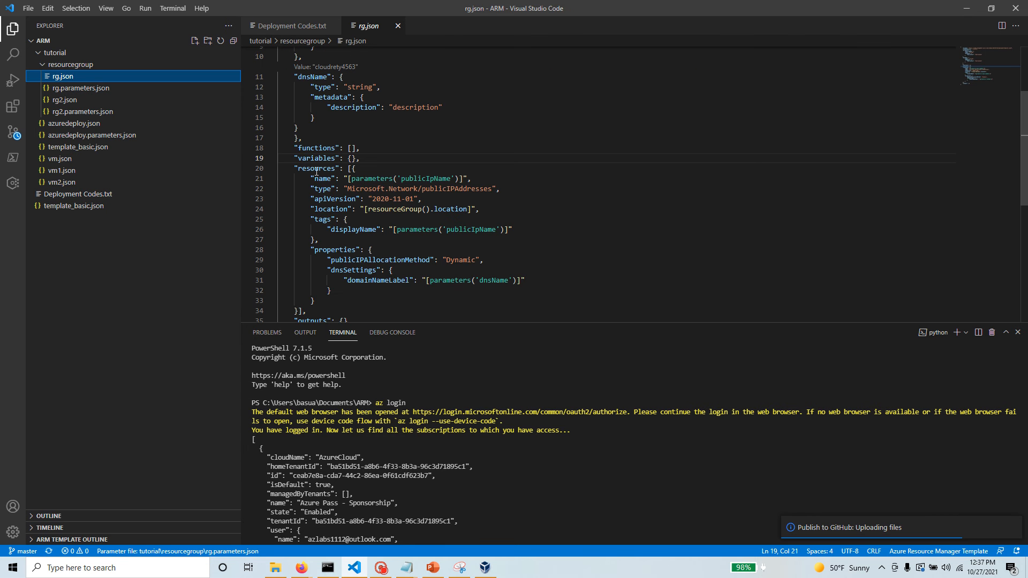
Reformat the rg.json template with Format Document and return to the Azure portal in the browser.
{"action": "scroll", "coordinate": [447, 296], "scroll_direction": "down", "scroll_amount": 3}
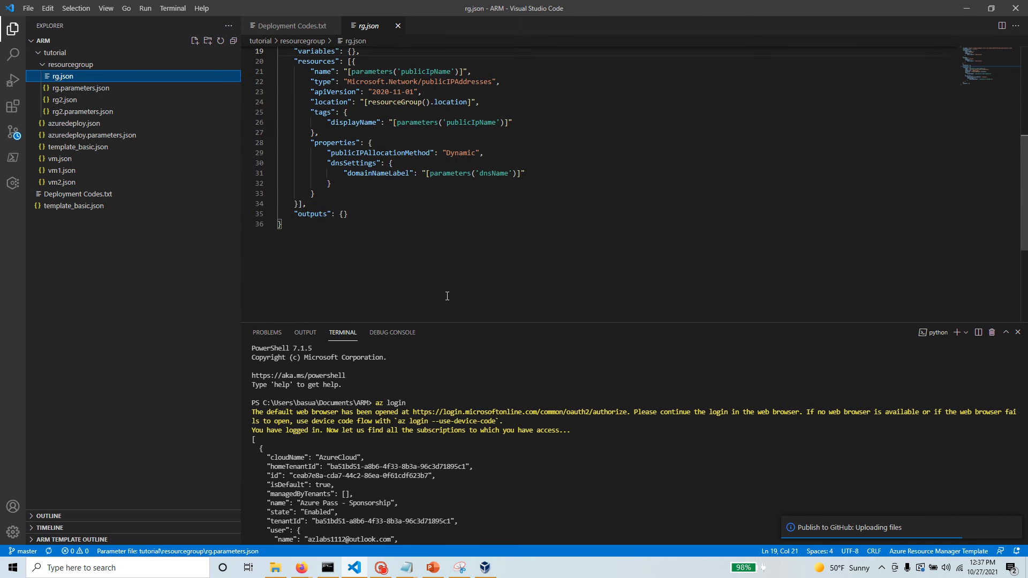
{"action": "scroll", "coordinate": [447, 295], "scroll_direction": "up", "scroll_amount": 3}
{"action": "right_click", "coordinate": [592, 107]}
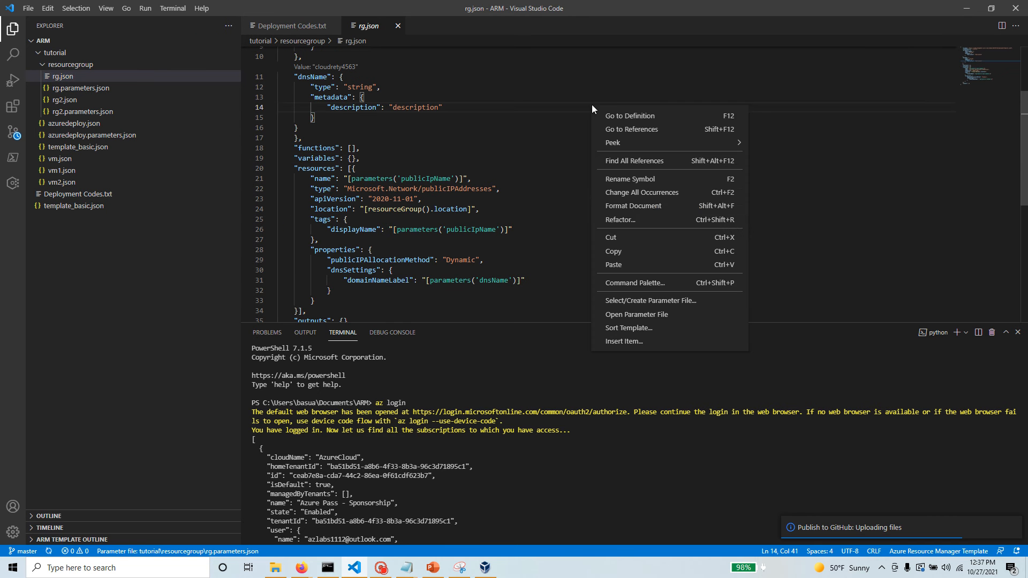
{"action": "left_click", "coordinate": [633, 206]}
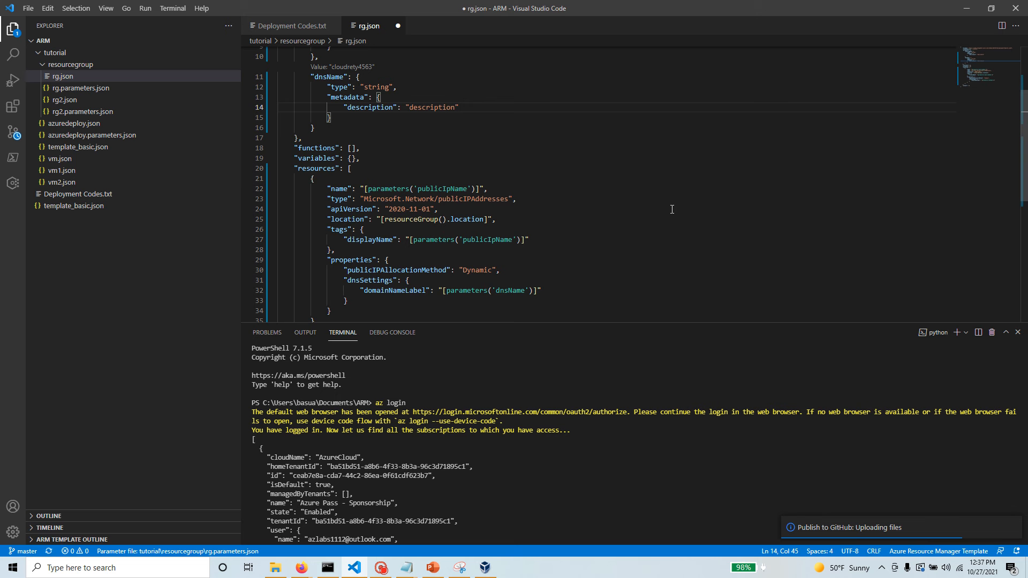
{"action": "left_click_drag", "start_coordinate": [487, 188], "coordinate": [287, 189]}
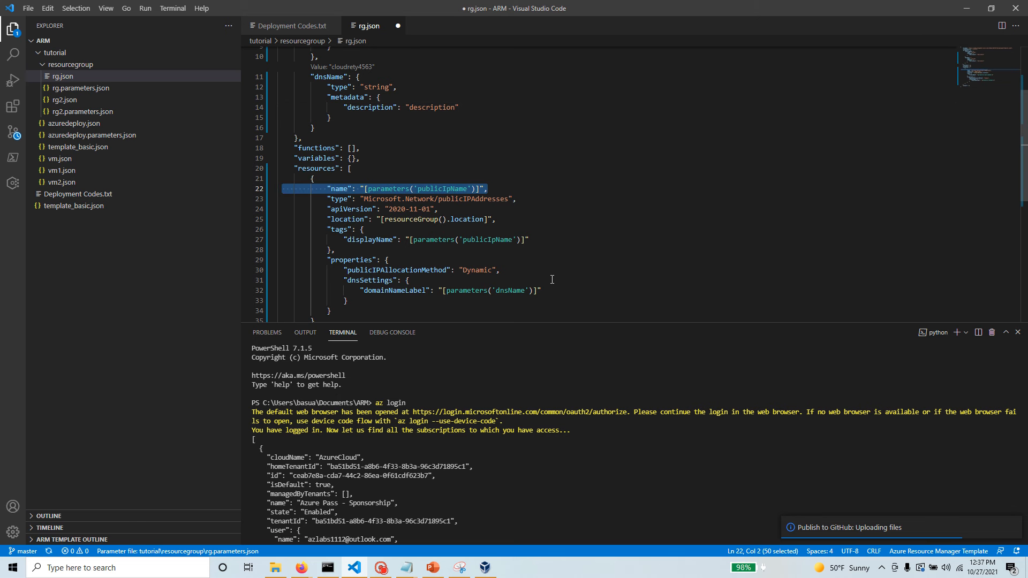
{"action": "left_click", "coordinate": [966, 8]}
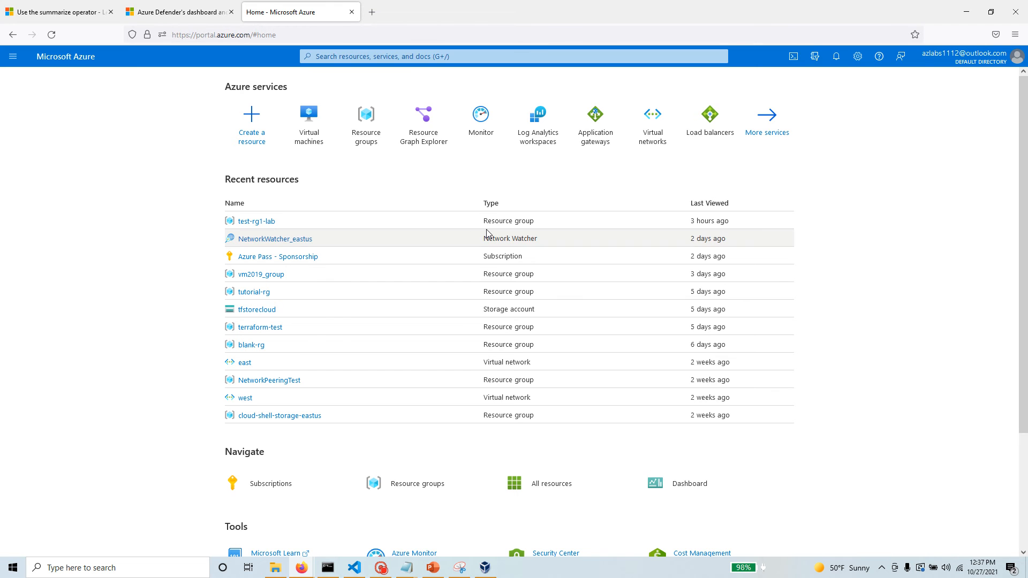
{"action": "left_click", "coordinate": [422, 56]}
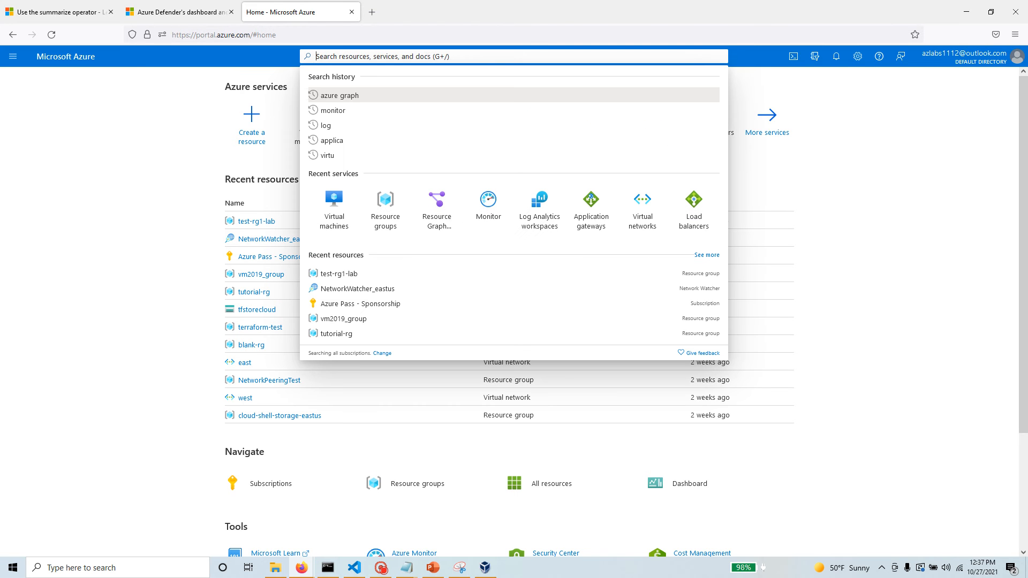
{"action": "type", "text": "te"}
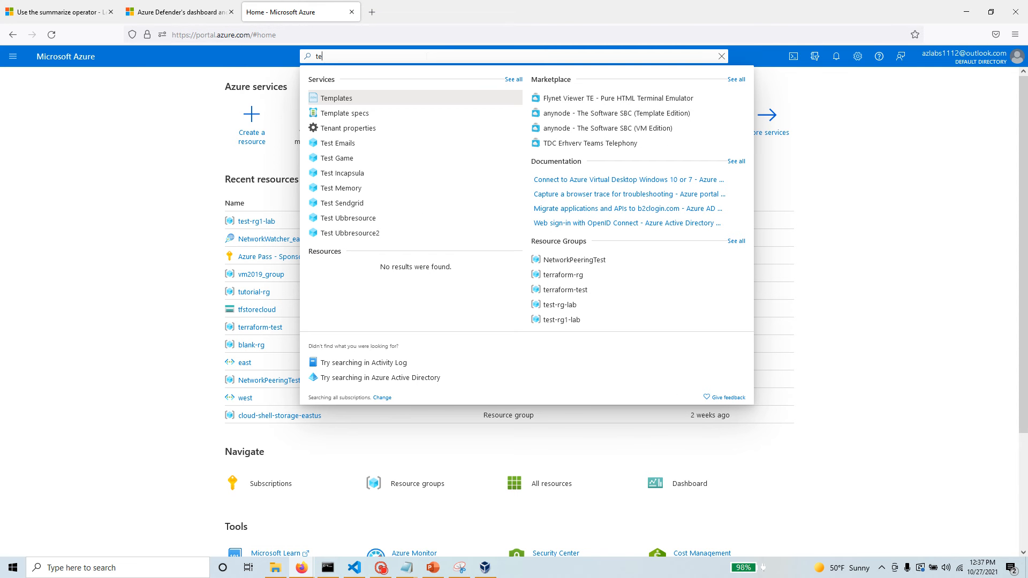
{"action": "left_click", "coordinate": [364, 100]}
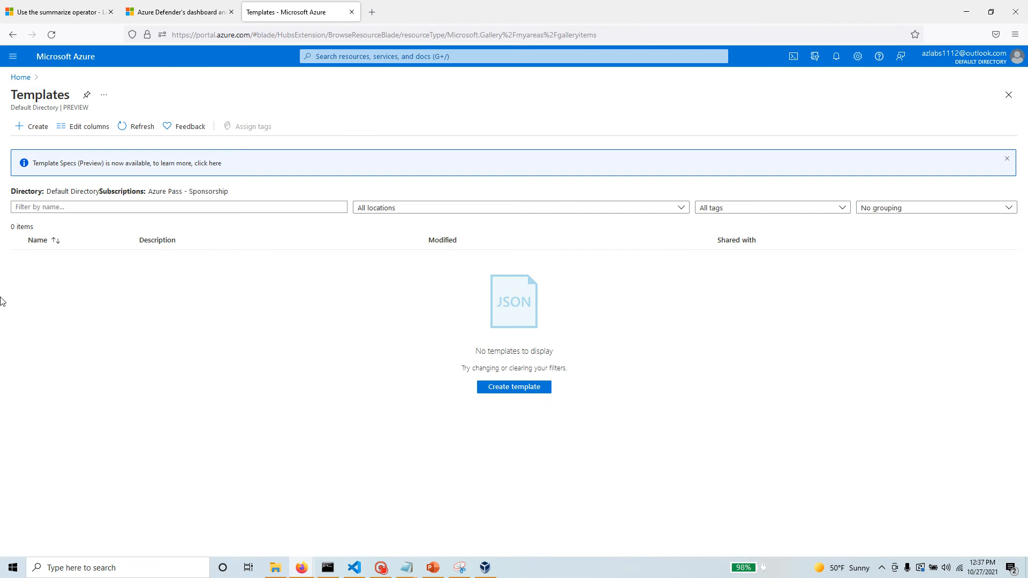
{"action": "left_click", "coordinate": [33, 132]}
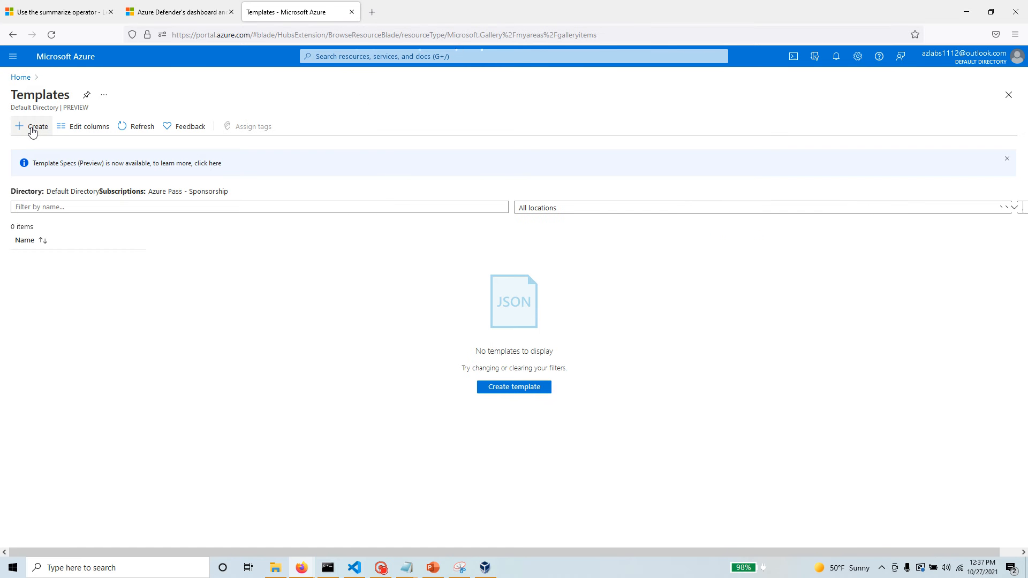
{"action": "left_click", "coordinate": [522, 385]}
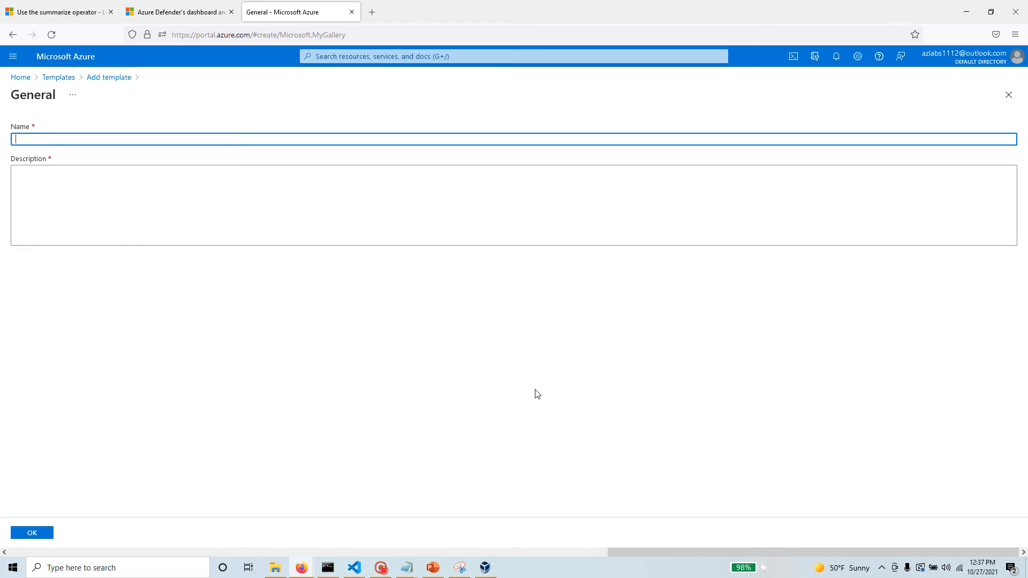
{"action": "left_click", "coordinate": [21, 80]}
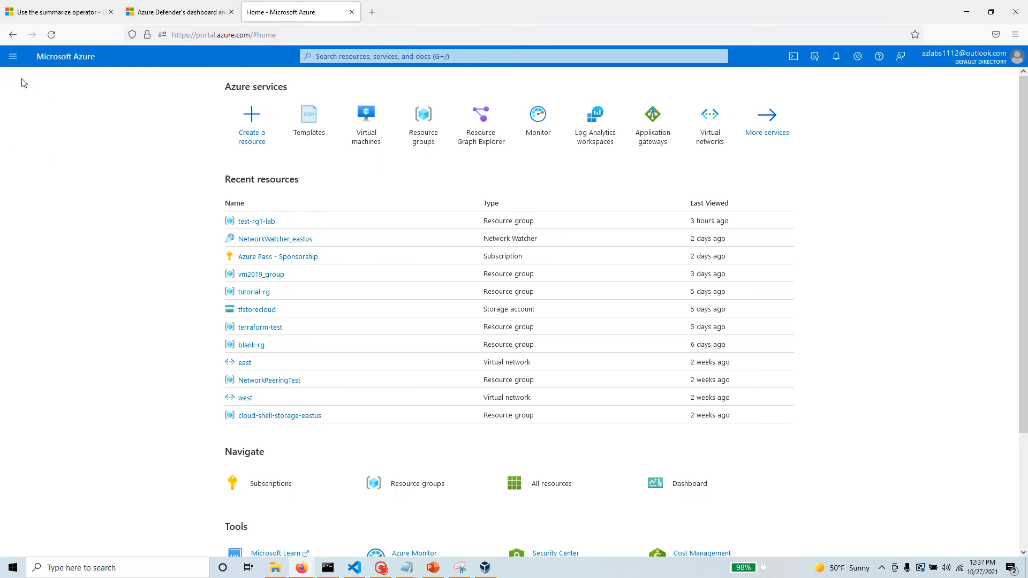
Search the portal for "deplo" and open the Deploy a custom template service.
{"action": "left_click", "coordinate": [383, 57]}
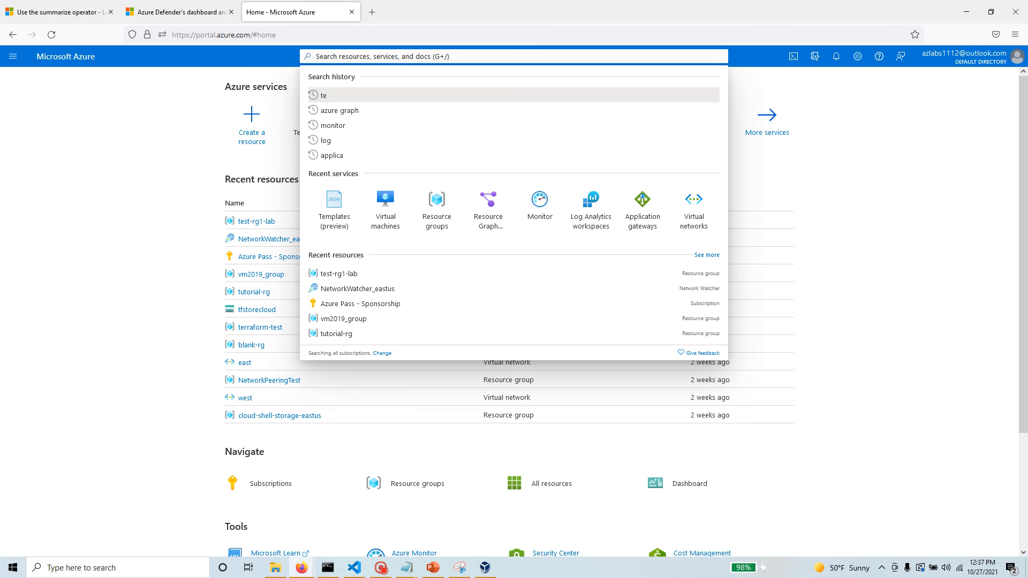
{"action": "type", "text": "deplo"}
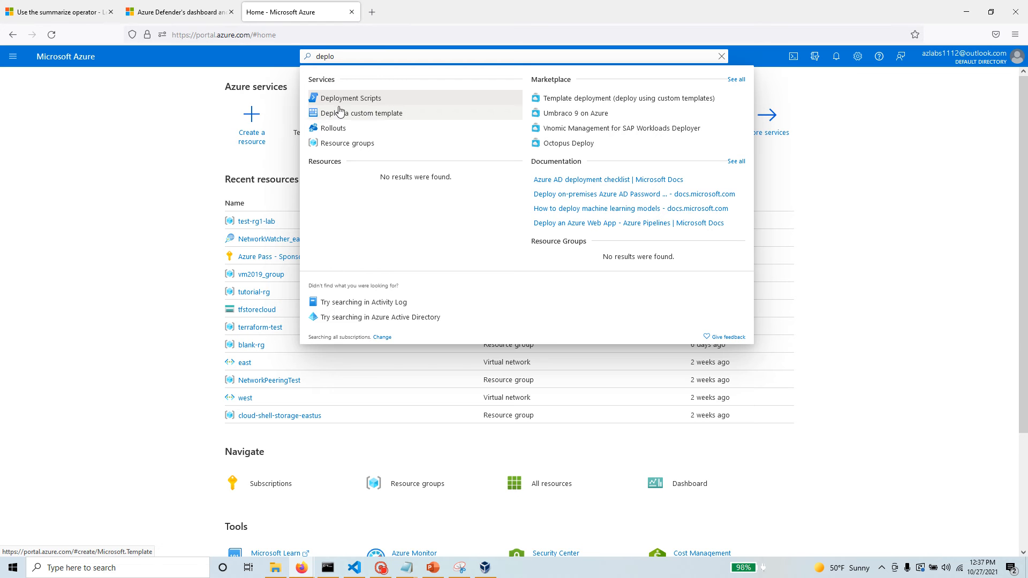
{"action": "left_click", "coordinate": [401, 118]}
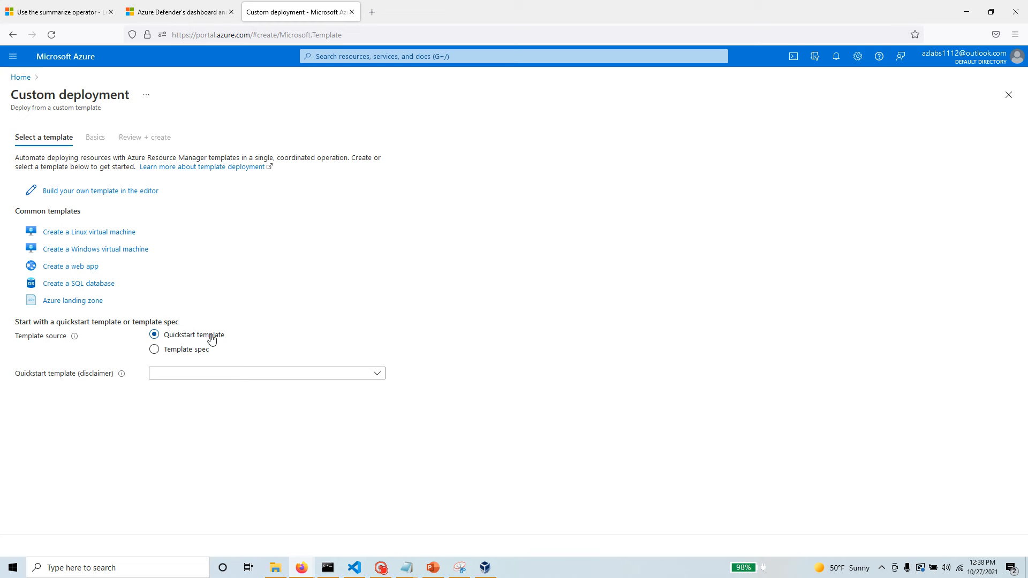
{"action": "left_click", "coordinate": [196, 354]}
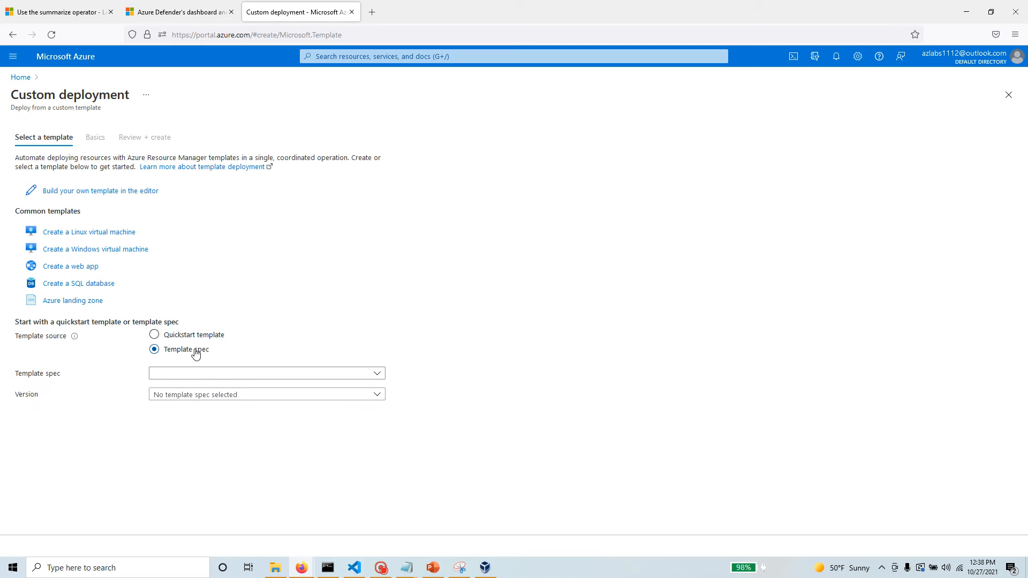
{"action": "left_click", "coordinate": [241, 374]}
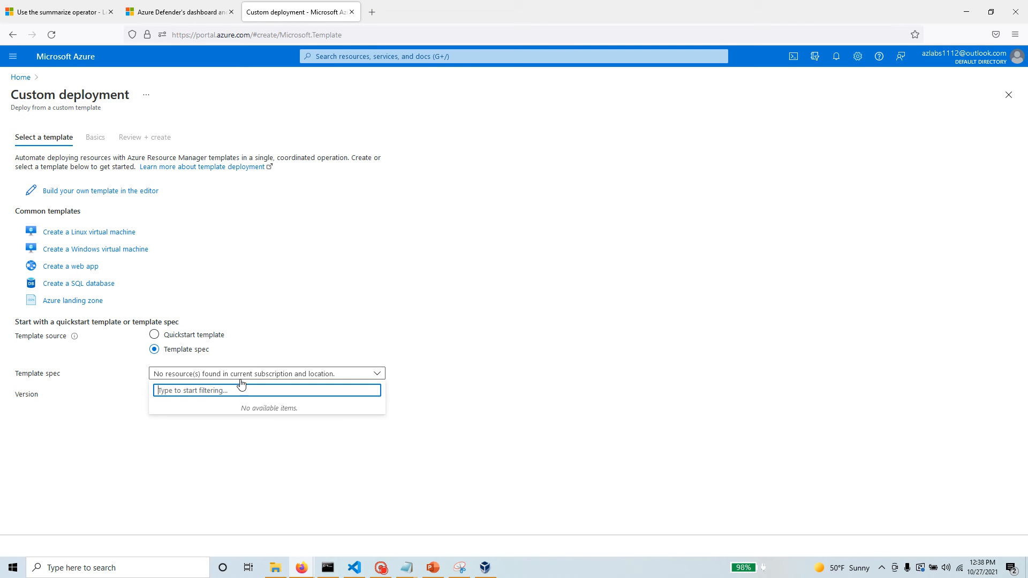
{"action": "left_click", "coordinate": [517, 351]}
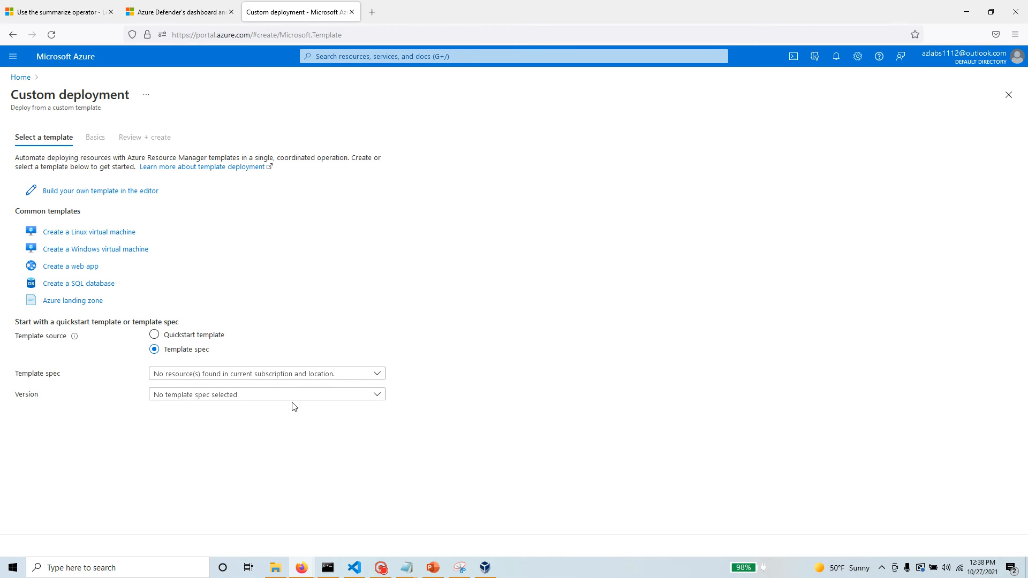
{"action": "left_click", "coordinate": [154, 334]}
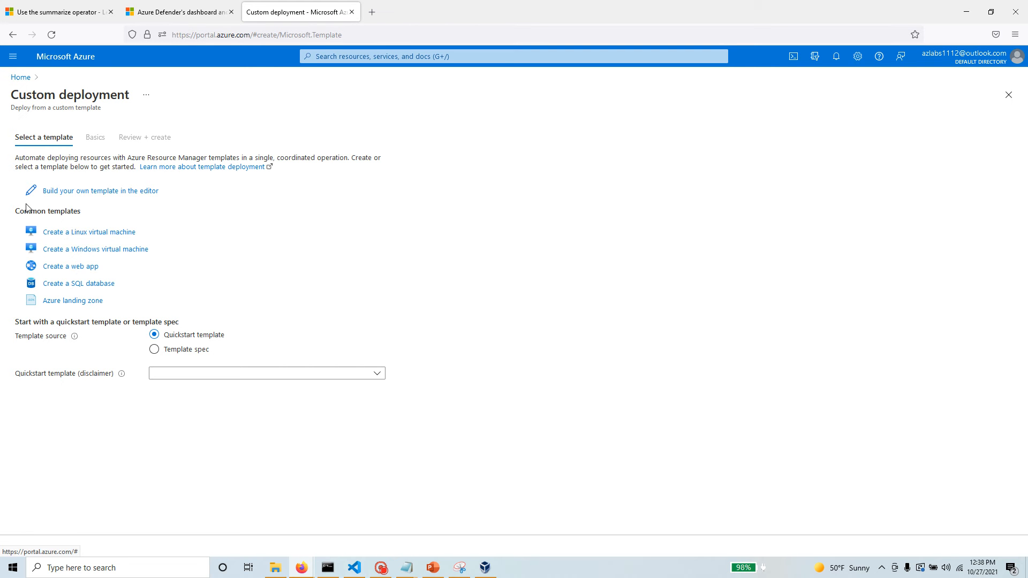
Choose the common template for creating a Linux virtual machine and review its deployment form, title and resource summary.
{"action": "left_click_drag", "start_coordinate": [15, 214], "coordinate": [87, 216]}
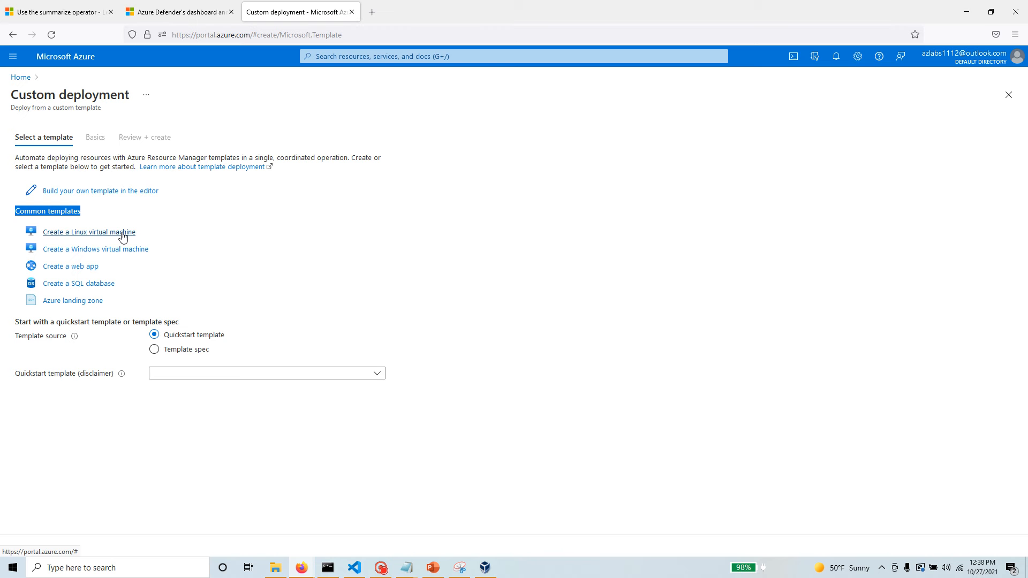
{"action": "left_click", "coordinate": [82, 234]}
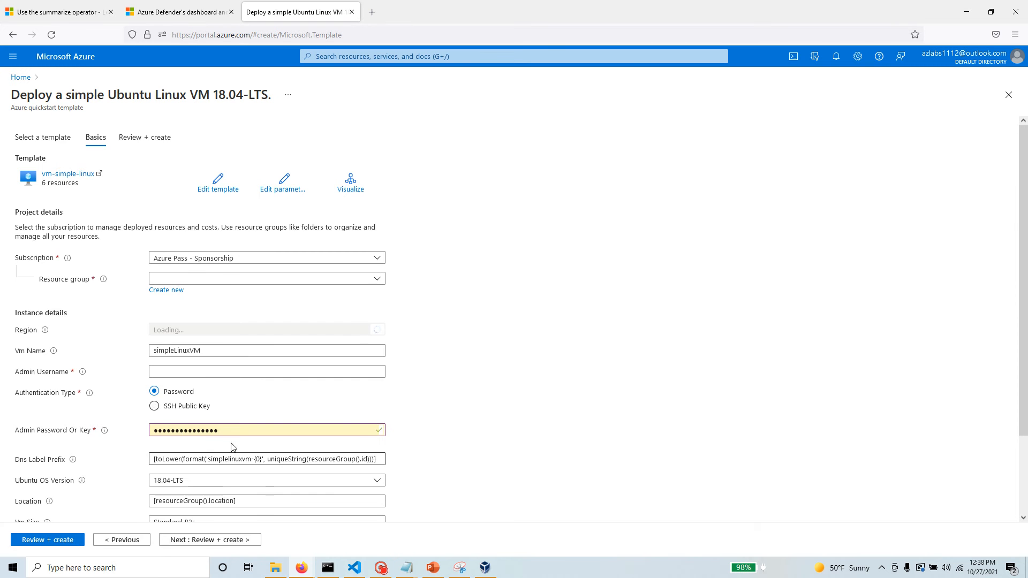
{"action": "scroll", "coordinate": [620, 370], "scroll_direction": "down", "scroll_amount": 3}
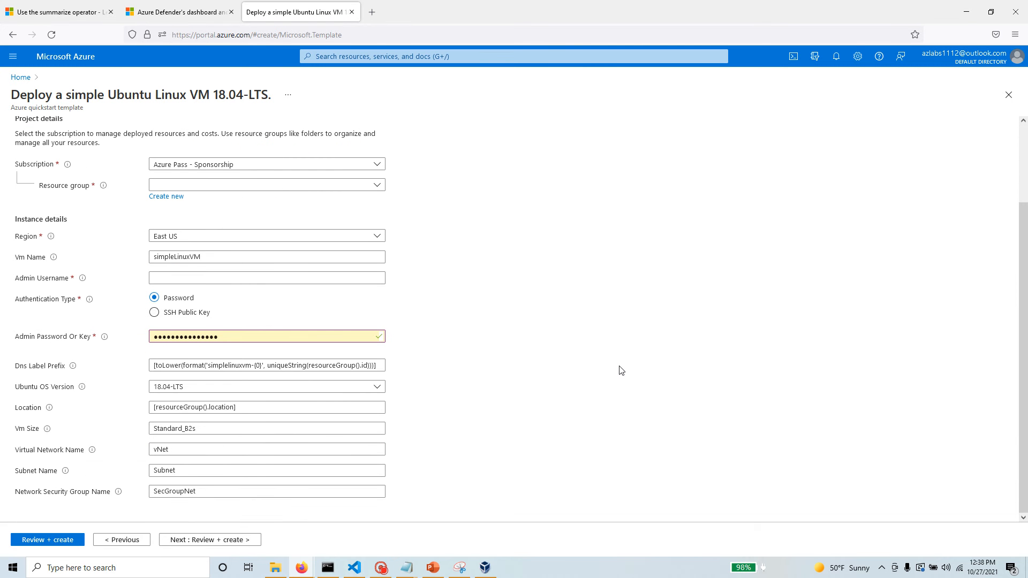
{"action": "scroll", "coordinate": [53, 389], "scroll_direction": "up", "scroll_amount": 3}
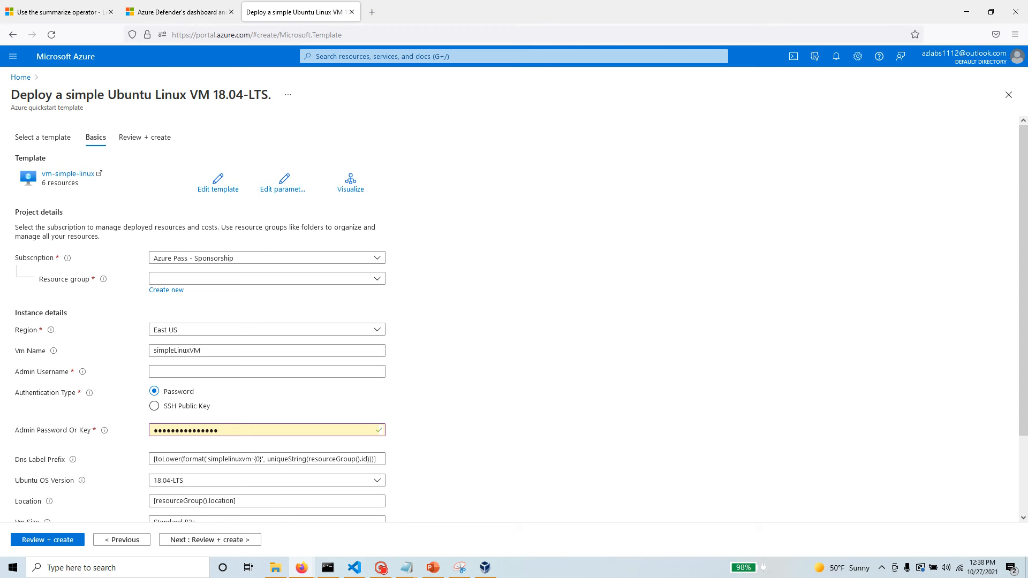
{"action": "left_click_drag", "start_coordinate": [267, 96], "coordinate": [6, 100]}
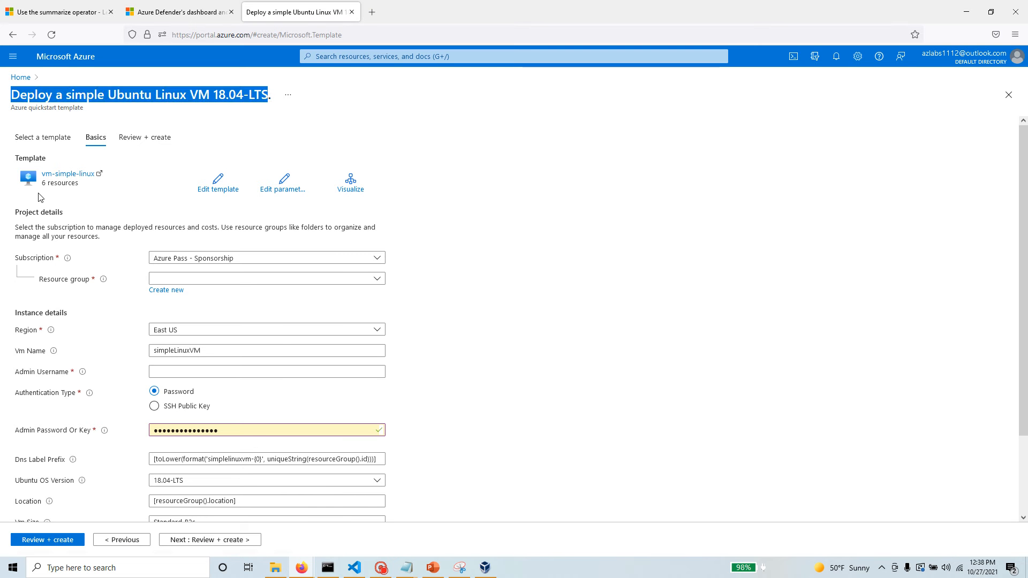
{"action": "left_click_drag", "start_coordinate": [41, 184], "coordinate": [91, 194]}
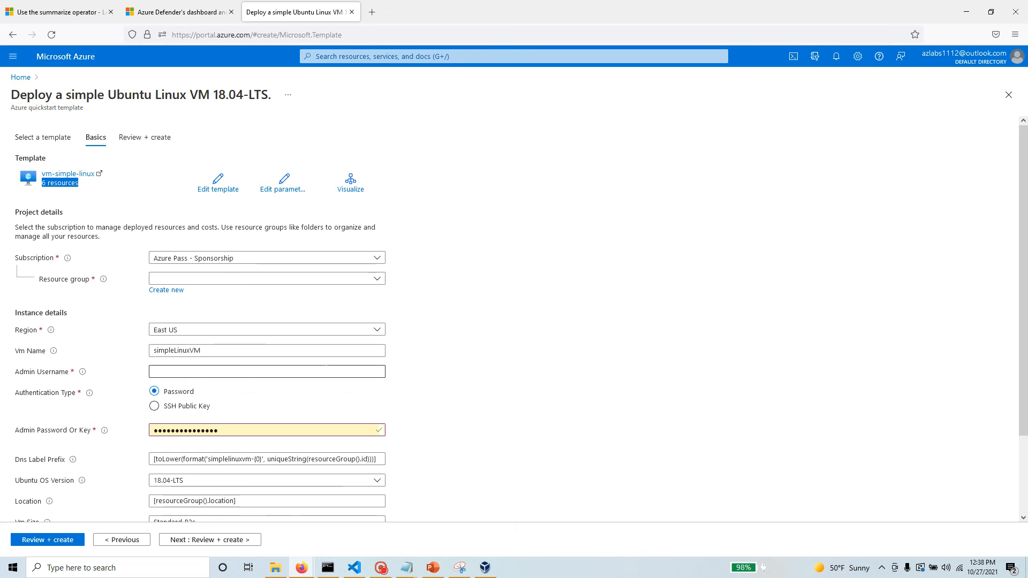
Open the Linux VM template for editing and expand its variables and parameters in the outline.
{"action": "left_click", "coordinate": [204, 194]}
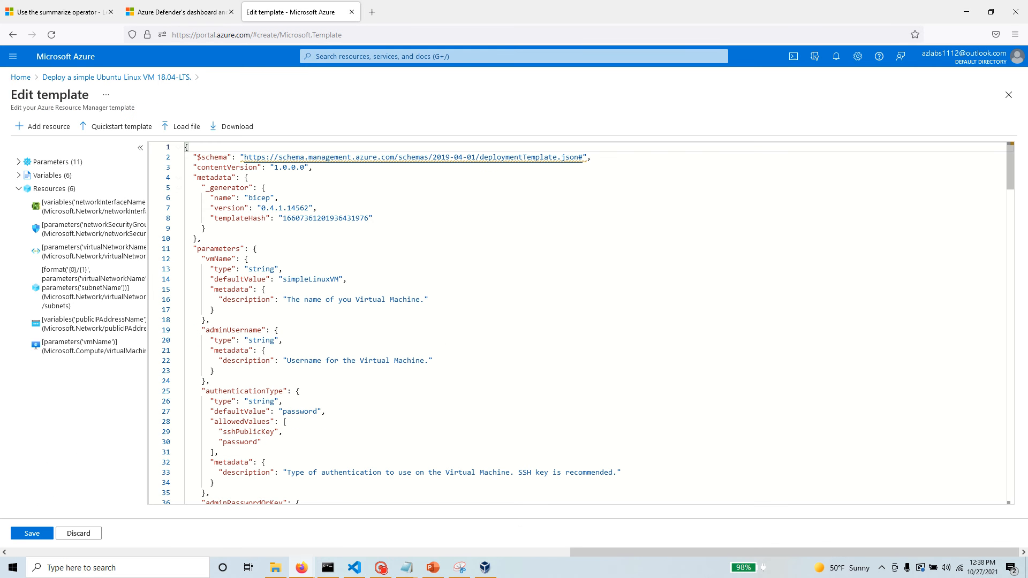
{"action": "left_click", "coordinate": [69, 176]}
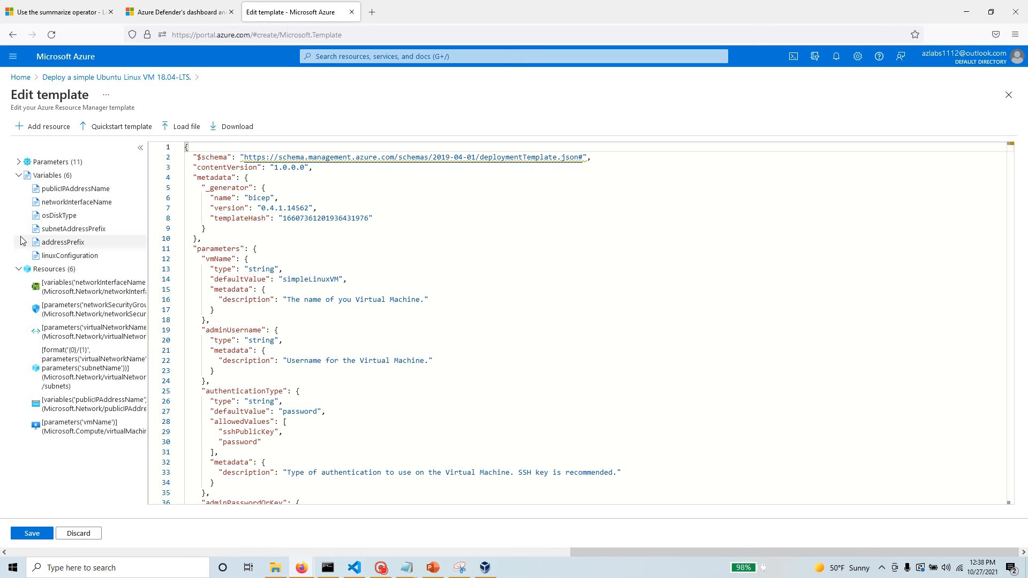
{"action": "left_click", "coordinate": [48, 162]}
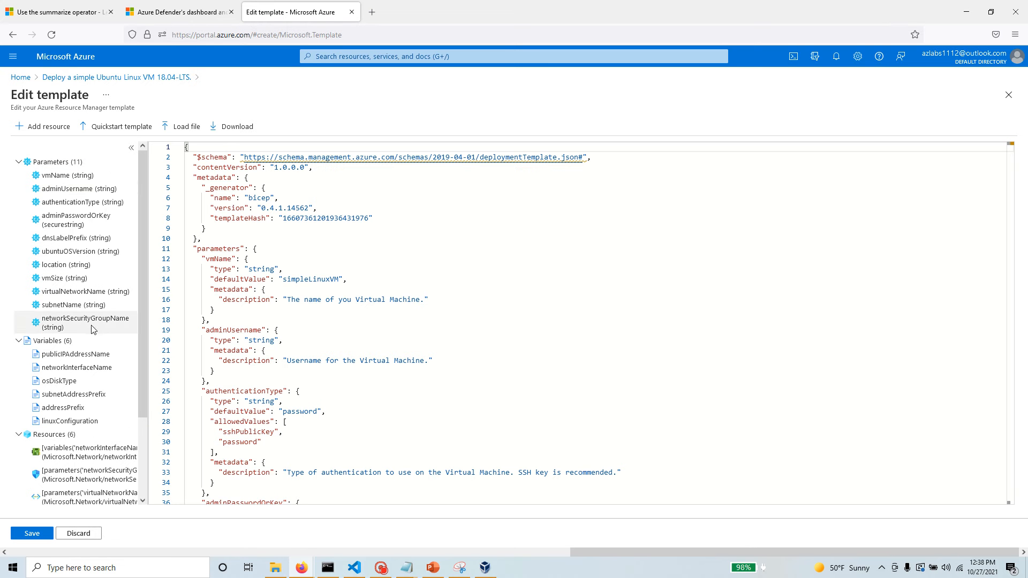
Examine the vmName, adminUsername and authenticationType parameter definitions in the template code, including their default values.
{"action": "left_click", "coordinate": [80, 180]}
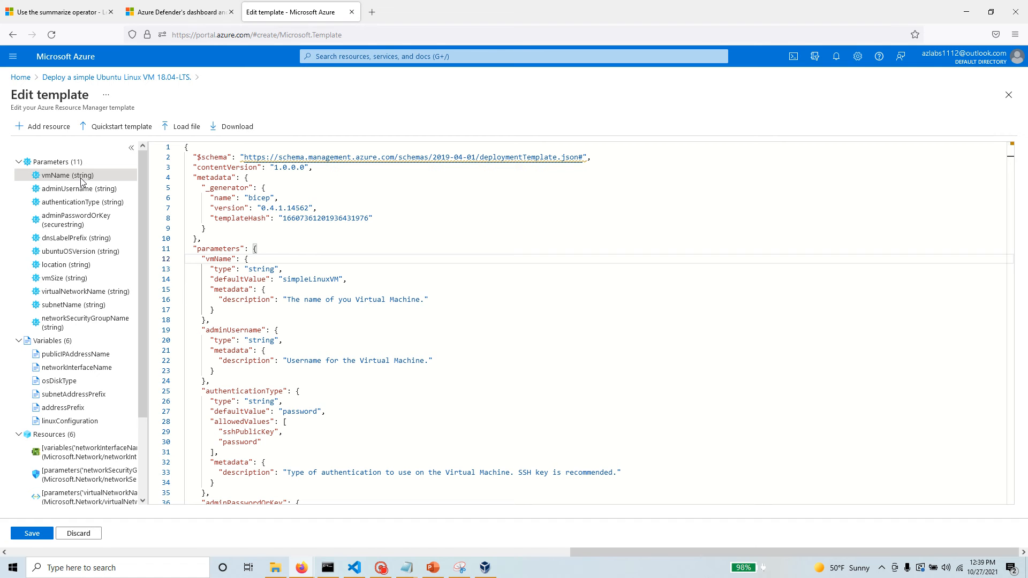
{"action": "left_click_drag", "start_coordinate": [258, 249], "coordinate": [282, 268]}
{"action": "left_click_drag", "start_coordinate": [210, 278], "coordinate": [266, 279]}
{"action": "left_click_drag", "start_coordinate": [348, 279], "coordinate": [207, 278]}
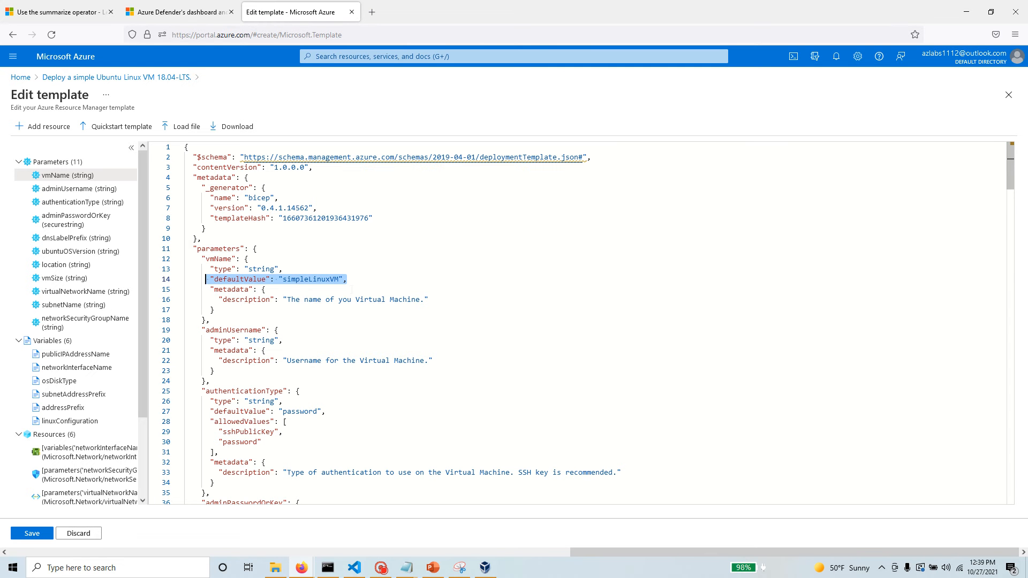
{"action": "left_click", "coordinate": [52, 190]}
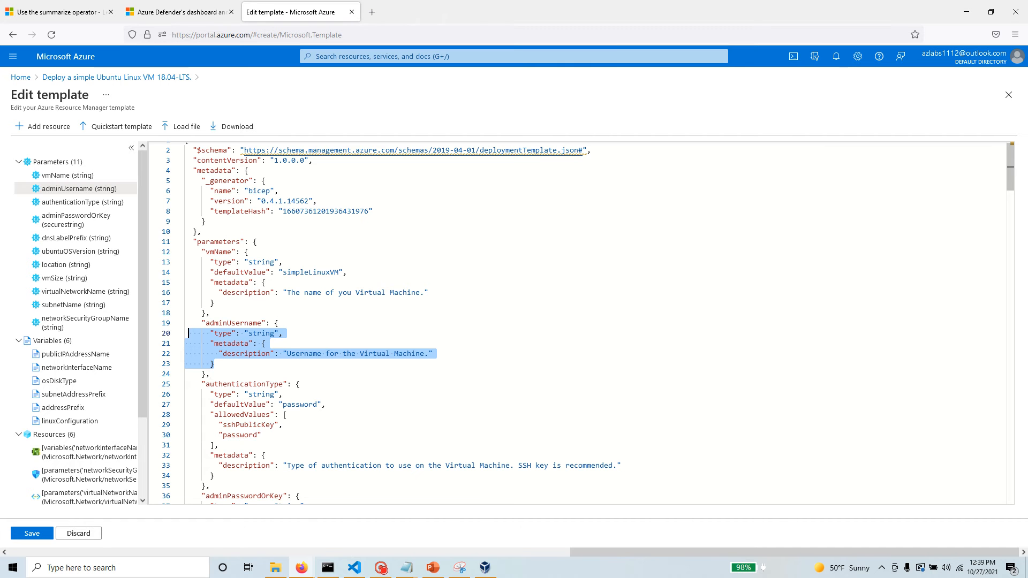
{"action": "left_click", "coordinate": [66, 203]}
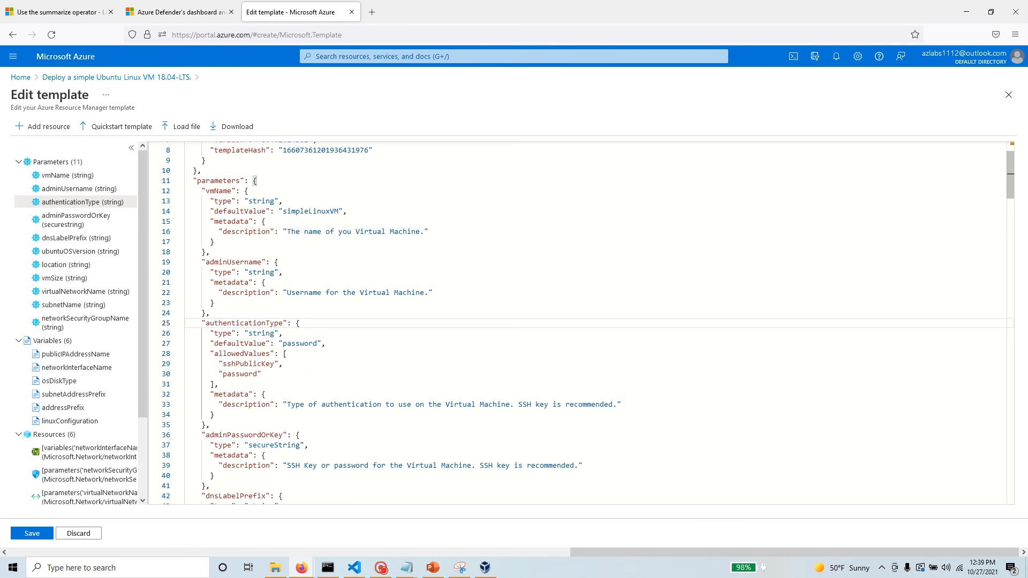
{"action": "left_click_drag", "start_coordinate": [284, 345], "coordinate": [332, 345]}
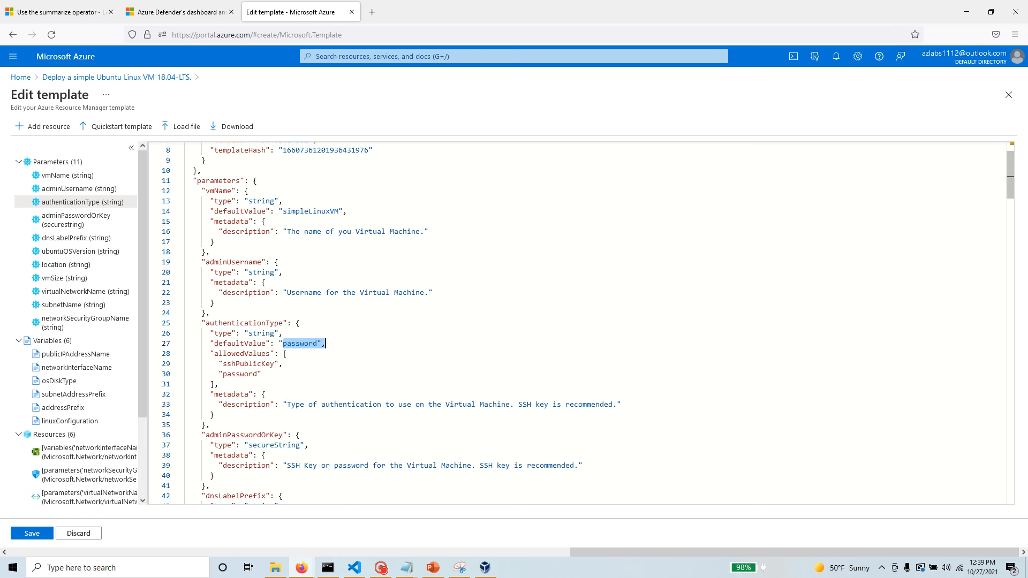
Examine the allowed values of the authenticationType parameter and the type of the adminPasswordOrKey parameter.
{"action": "left_click_drag", "start_coordinate": [222, 364], "coordinate": [274, 364]}
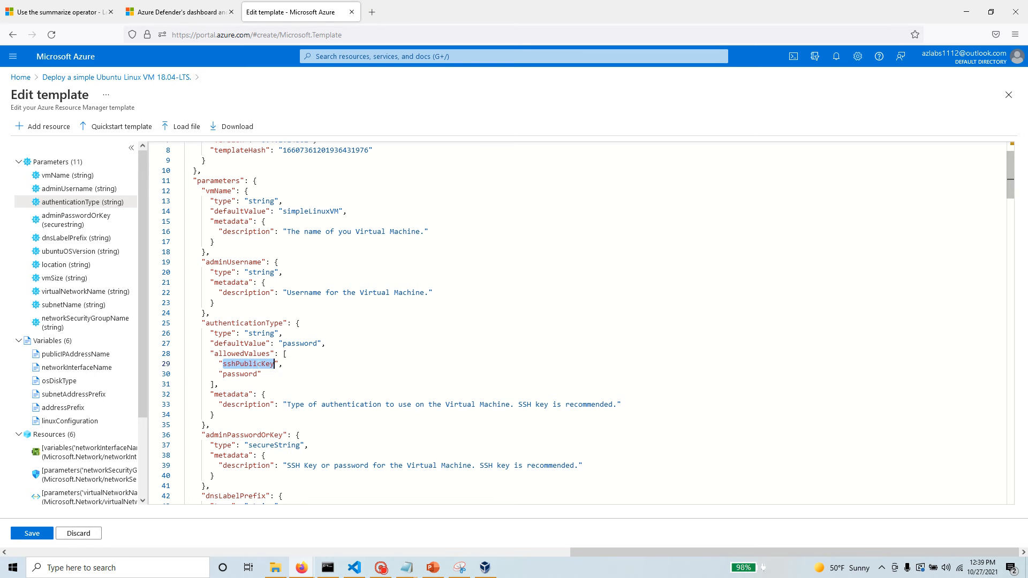
{"action": "left_click_drag", "start_coordinate": [261, 374], "coordinate": [223, 374]}
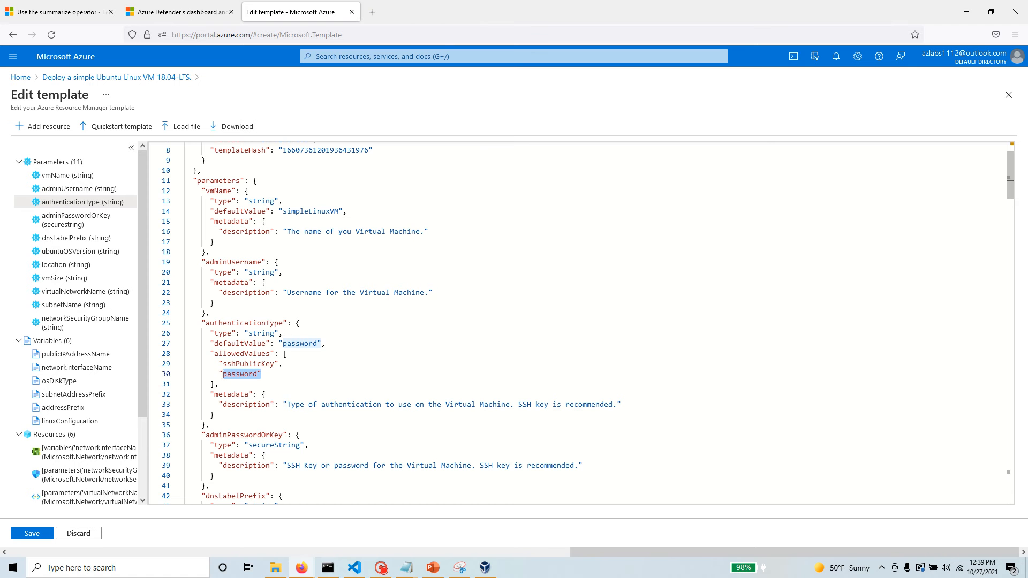
{"action": "left_click", "coordinate": [75, 224]}
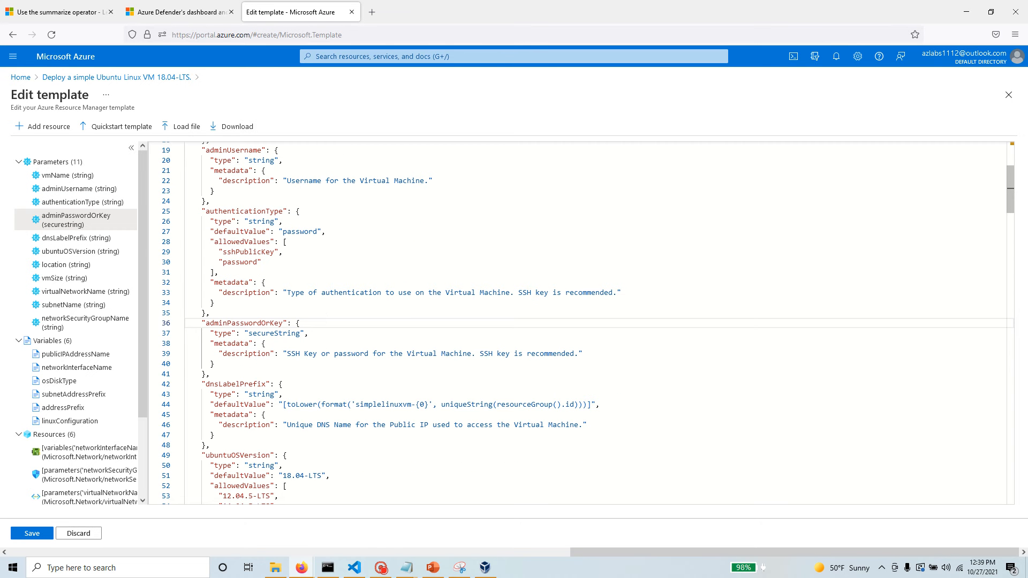
{"action": "left_click_drag", "start_coordinate": [249, 333], "coordinate": [301, 333]}
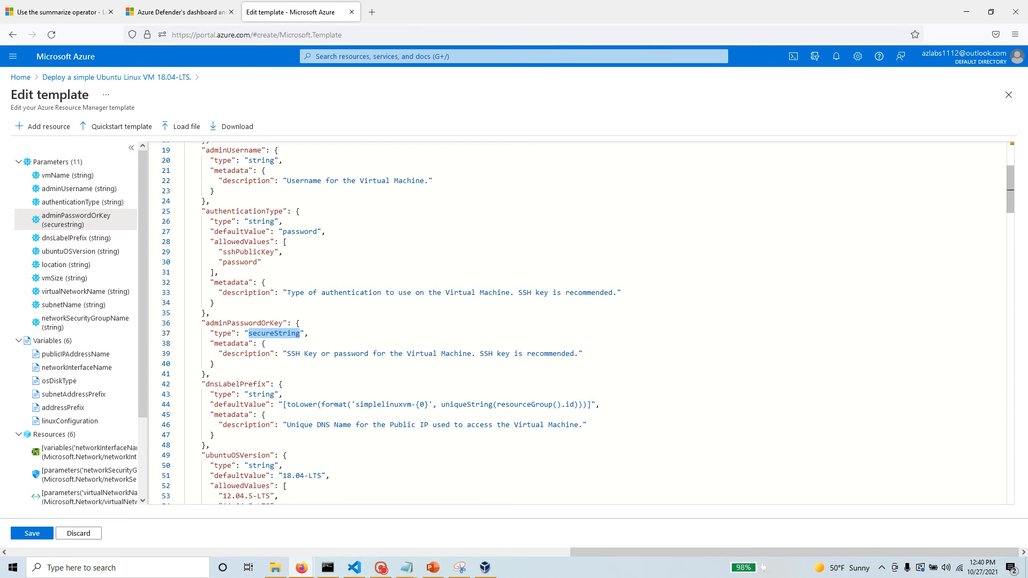
Examine how the dnsLabelPrefix default value is built from the toLower, format and uniqueString functions.
{"action": "left_click", "coordinate": [78, 242]}
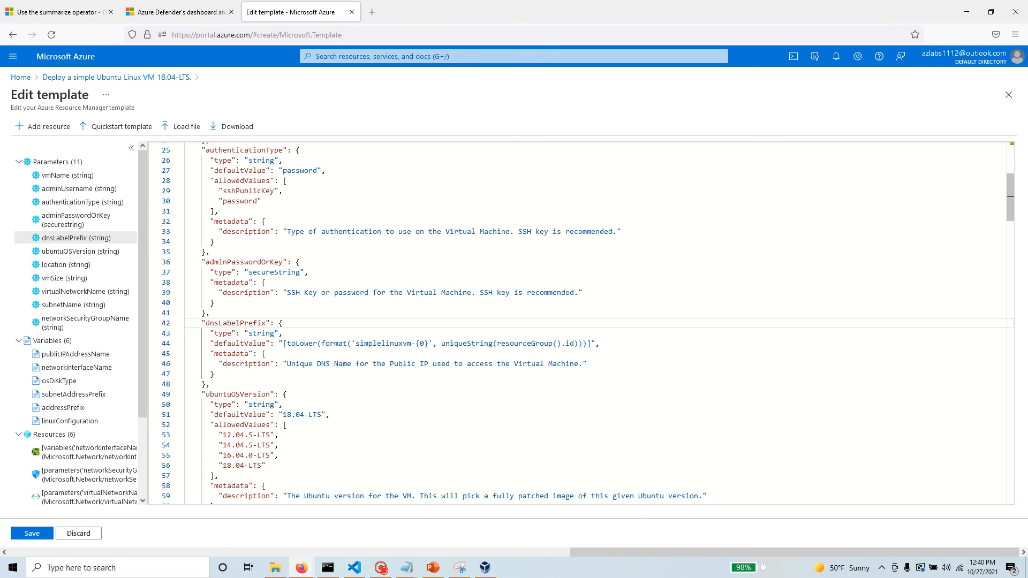
{"action": "left_click_drag", "start_coordinate": [274, 343], "coordinate": [202, 343]}
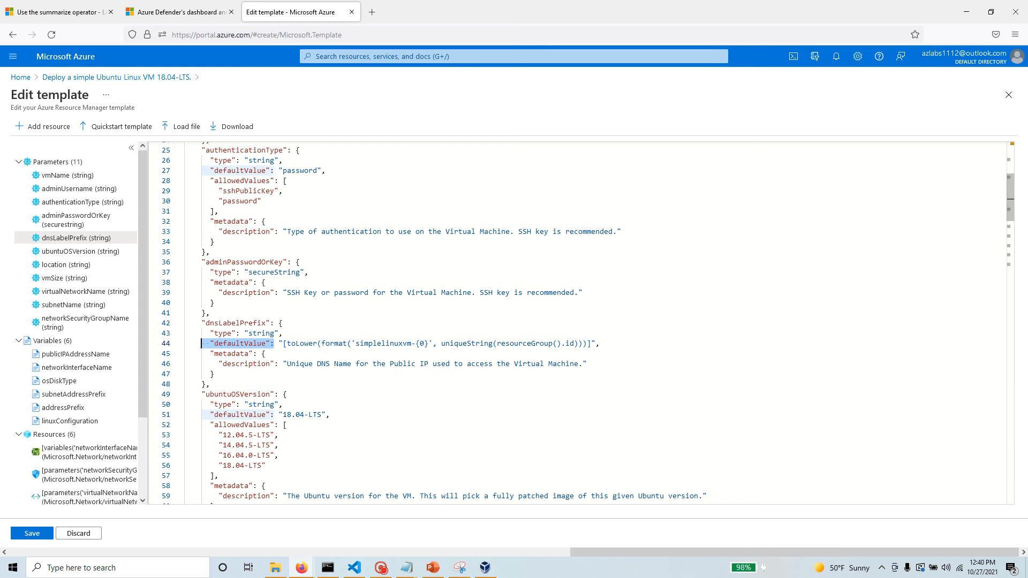
{"action": "double_click", "coordinate": [301, 343]}
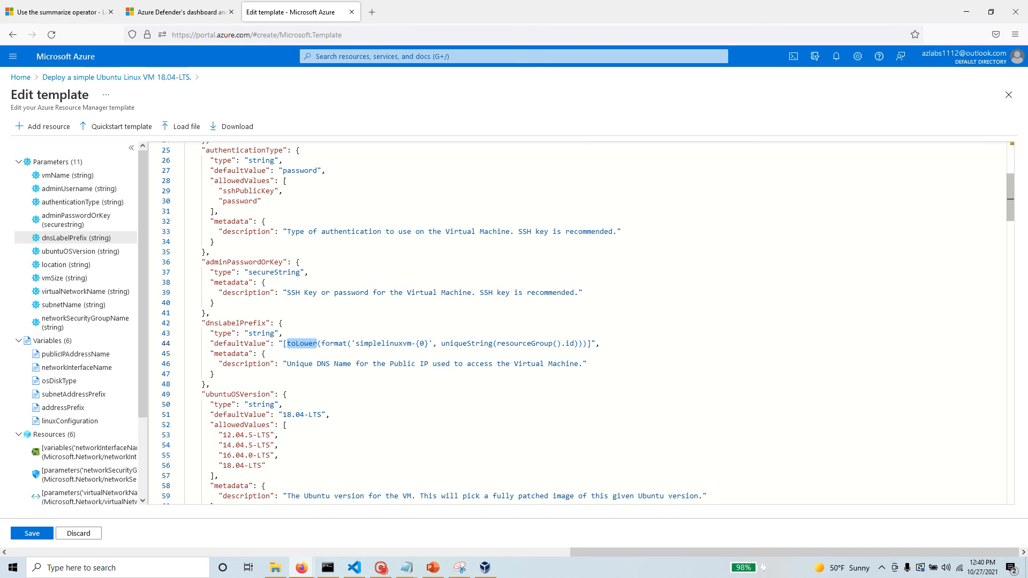
{"action": "left_click_drag", "start_coordinate": [355, 343], "coordinate": [429, 343]}
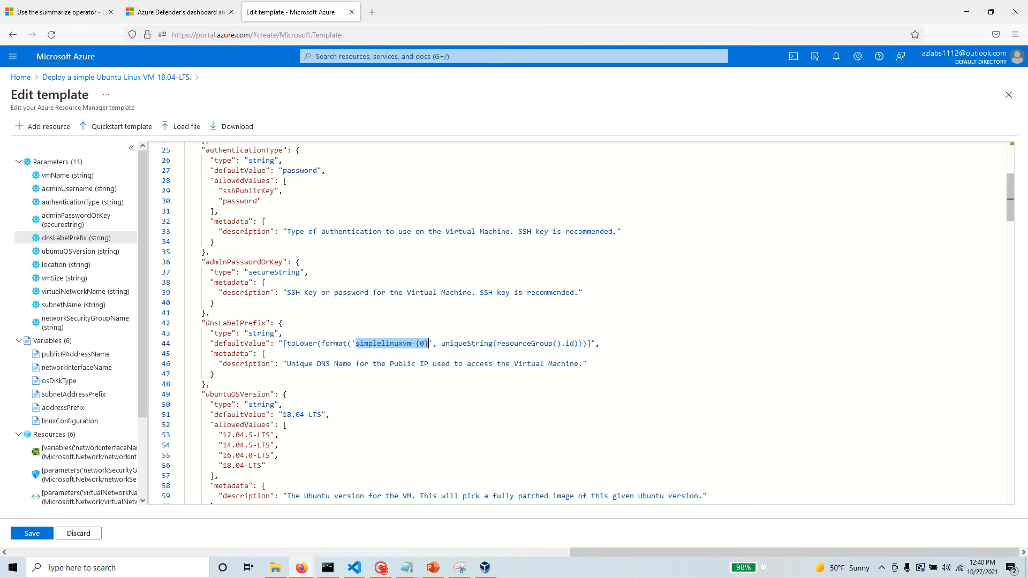
{"action": "left_click_drag", "start_coordinate": [441, 343], "coordinate": [583, 343]}
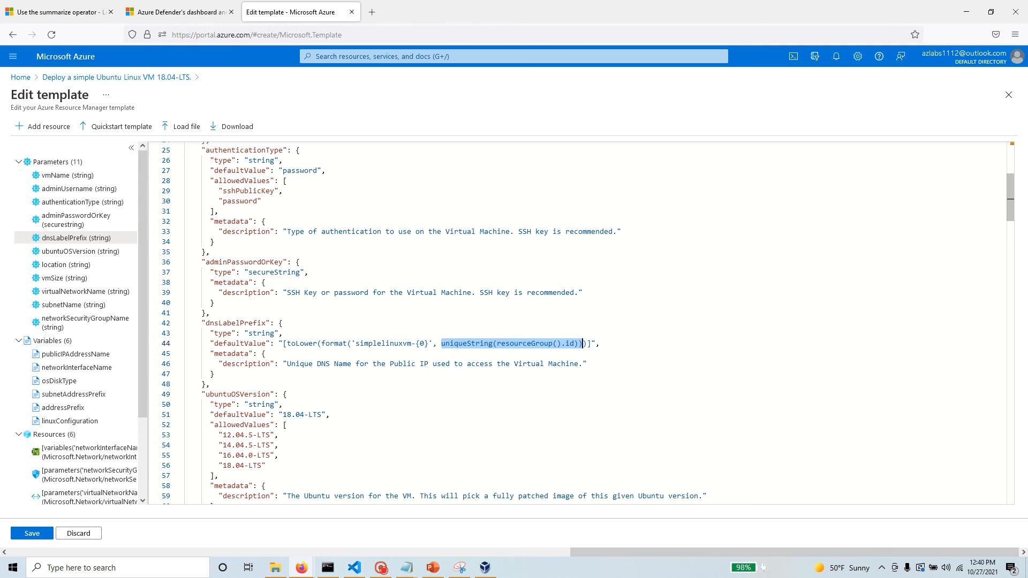
{"action": "double_click", "coordinate": [421, 343]}
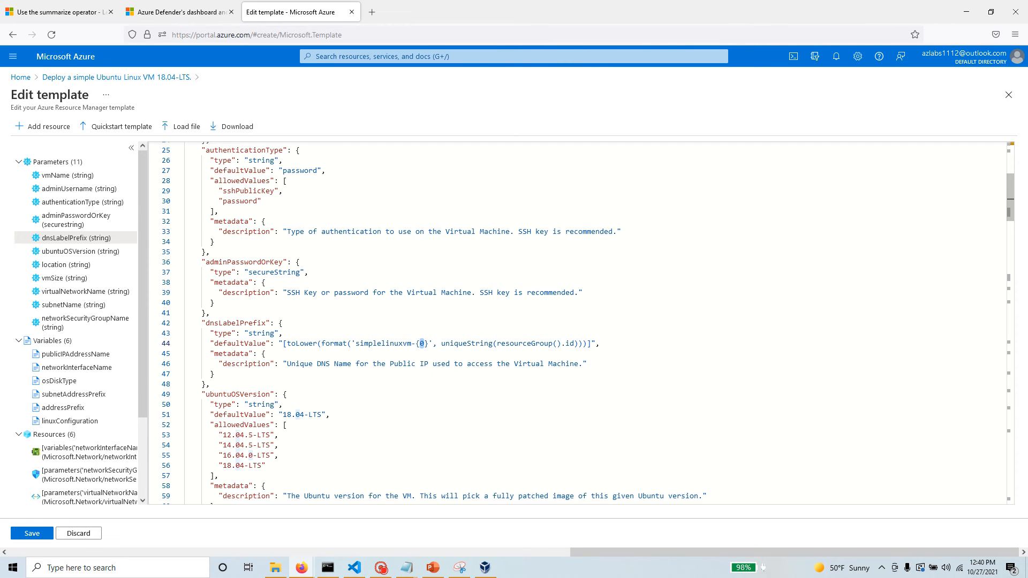
Examine the ubuntuOSVersion parameter definition and its list of allowed values.
{"action": "scroll", "coordinate": [587, 322], "scroll_direction": "down", "scroll_amount": 1}
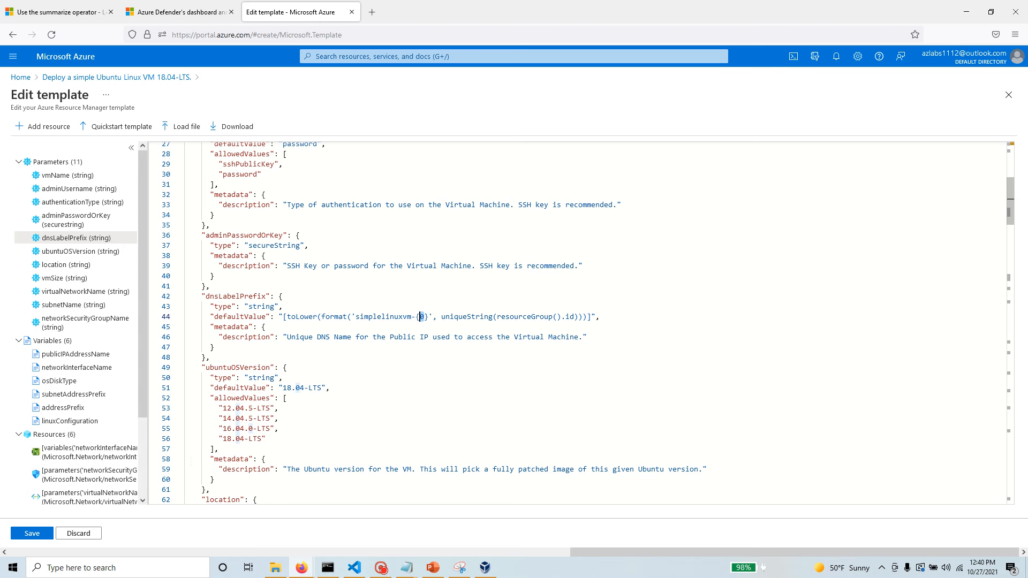
{"action": "left_click_drag", "start_coordinate": [287, 367], "coordinate": [188, 367]}
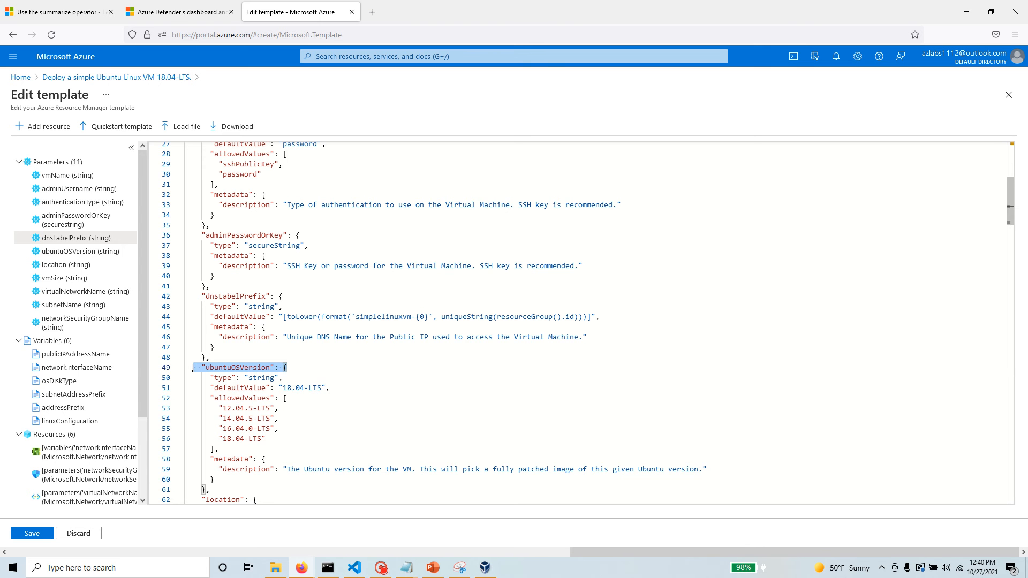
{"action": "scroll", "coordinate": [298, 381], "scroll_direction": "down", "scroll_amount": 1}
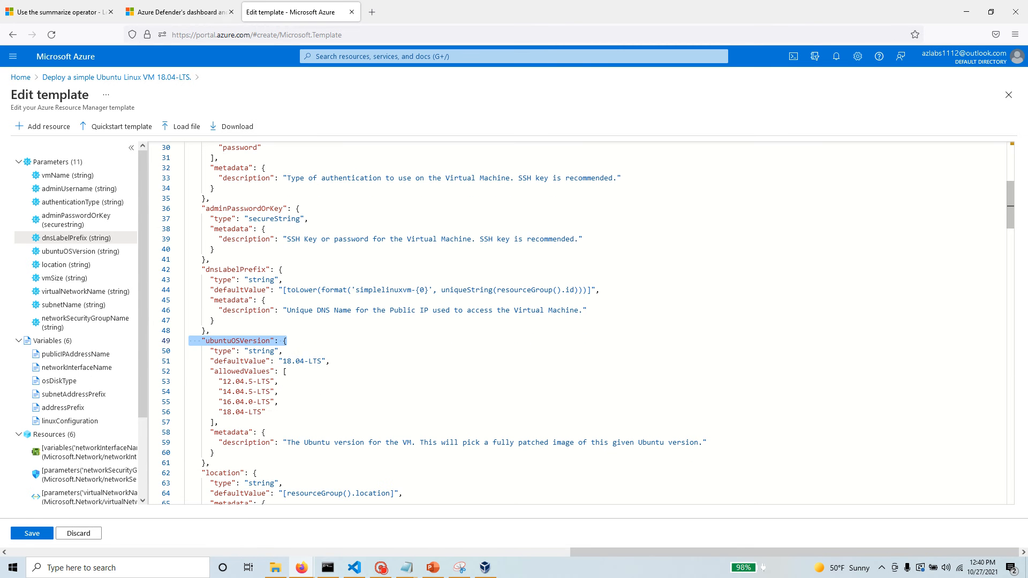
{"action": "left_click_drag", "start_coordinate": [265, 411], "coordinate": [177, 373]}
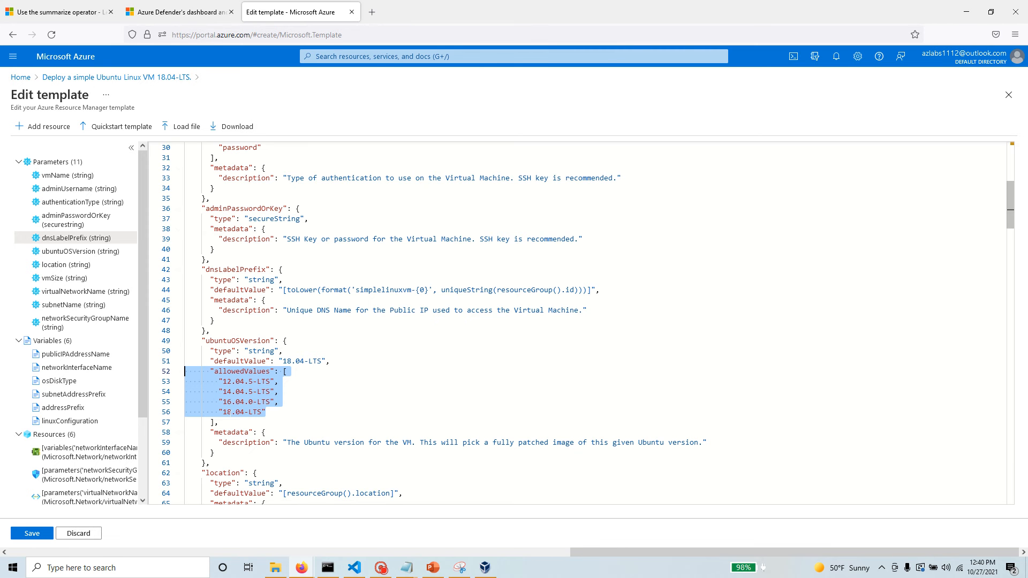
{"action": "scroll", "coordinate": [232, 412], "scroll_direction": "down", "scroll_amount": 1}
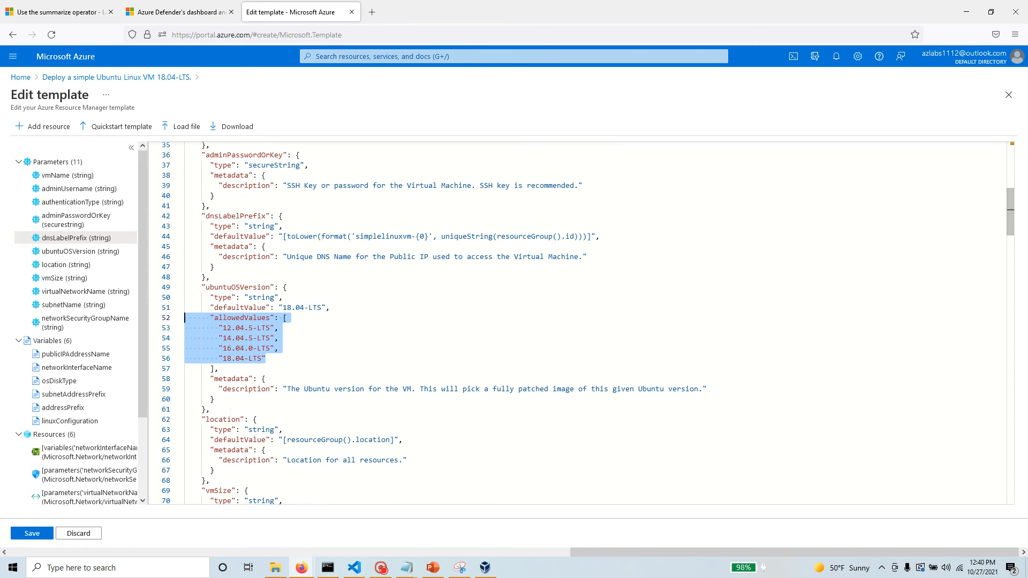
{"action": "scroll", "coordinate": [231, 410], "scroll_direction": "down", "scroll_amount": 2}
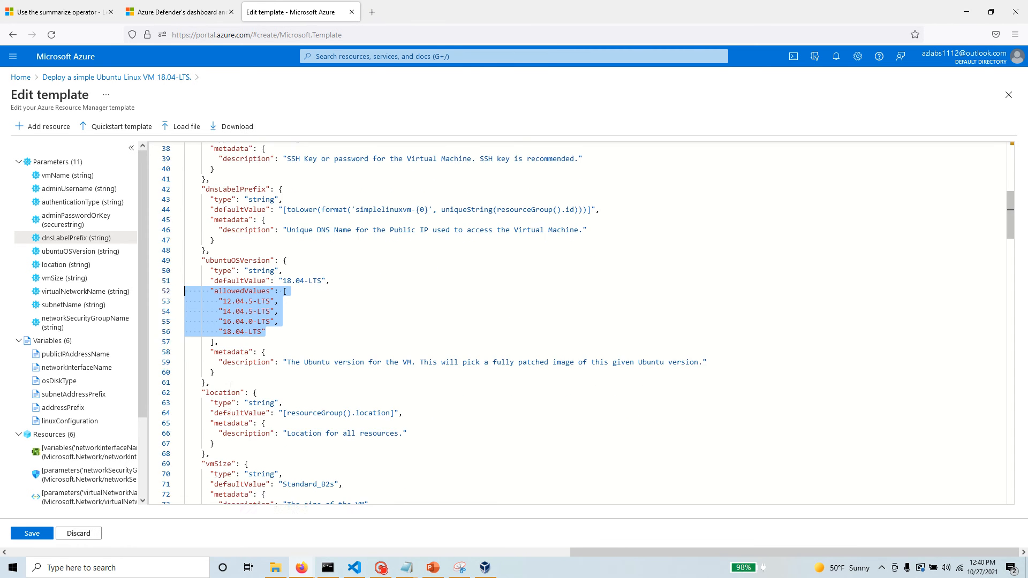
Go through the location, vmSize, virtualNetworkName, subnetName and networkSecurityGroupName parameters and examine their default values.
{"action": "left_click", "coordinate": [78, 264]}
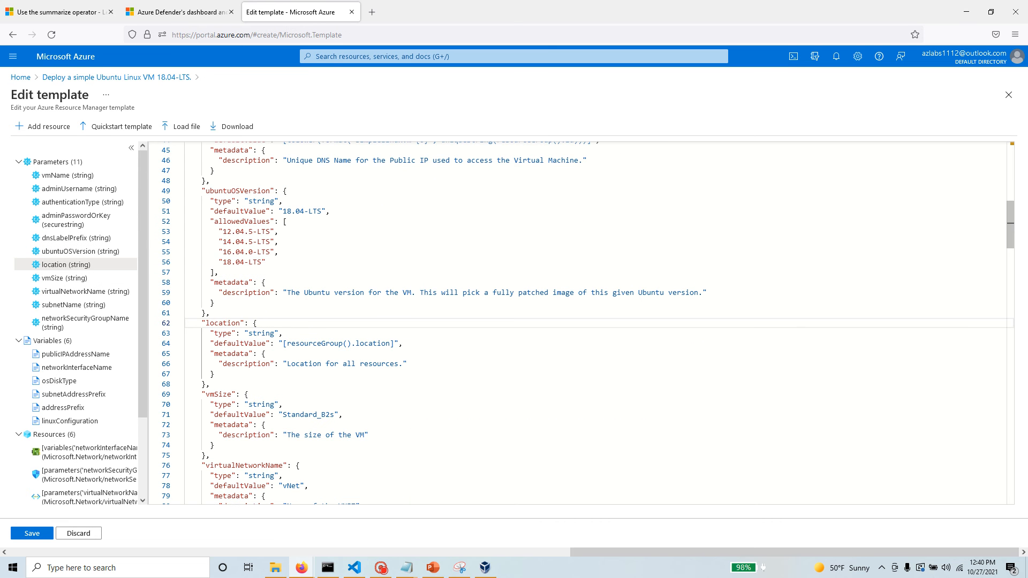
{"action": "left_click", "coordinate": [56, 278]}
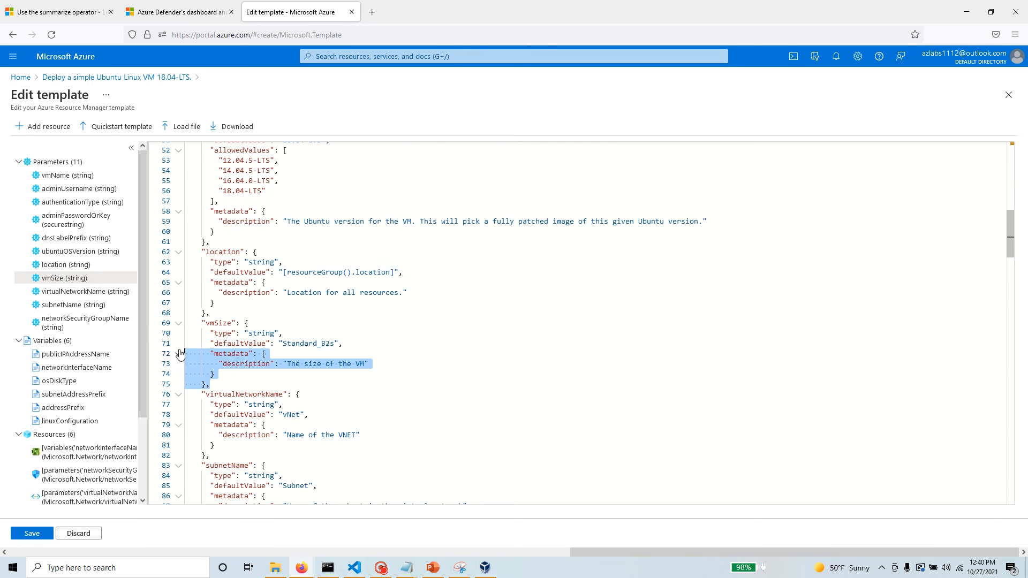
{"action": "left_click", "coordinate": [75, 291]}
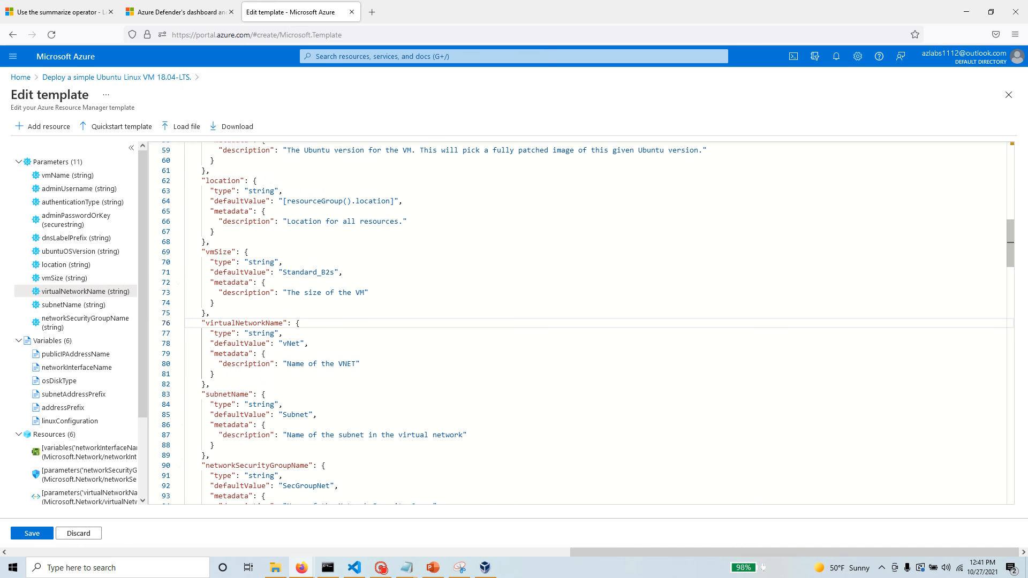
{"action": "left_click_drag", "start_coordinate": [308, 343], "coordinate": [210, 344]}
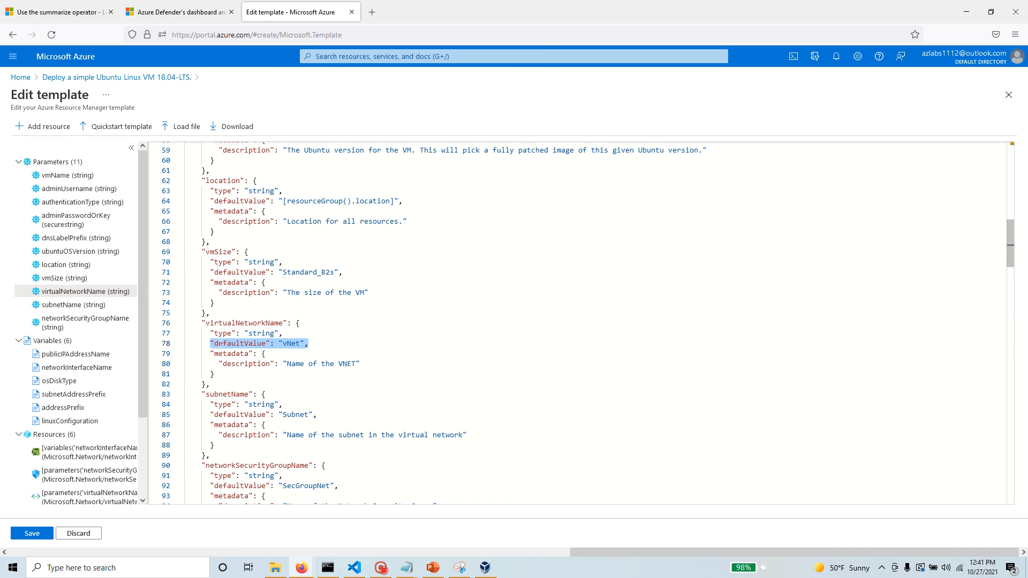
{"action": "left_click", "coordinate": [74, 305]}
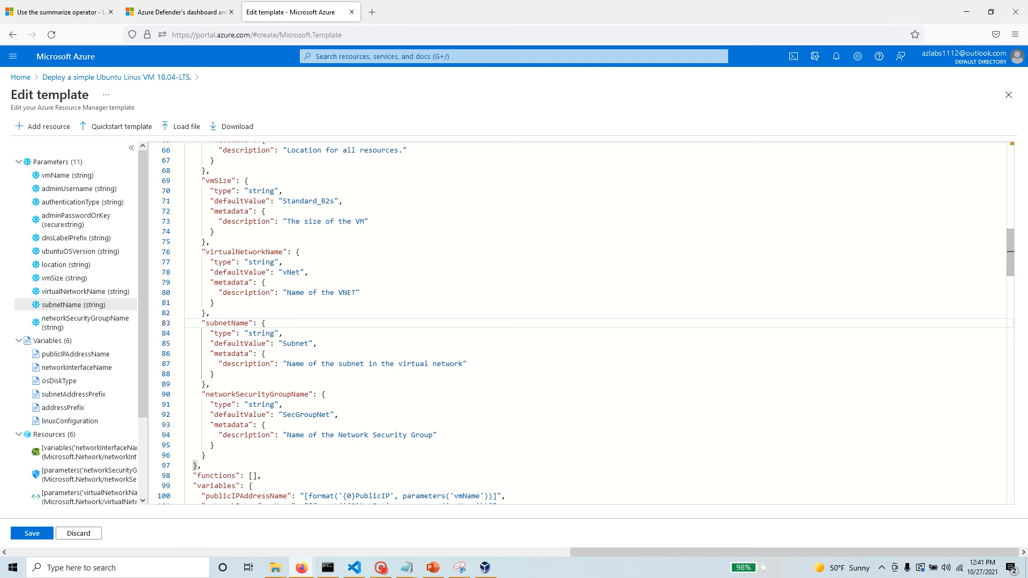
{"action": "left_click_drag", "start_coordinate": [317, 343], "coordinate": [210, 343]}
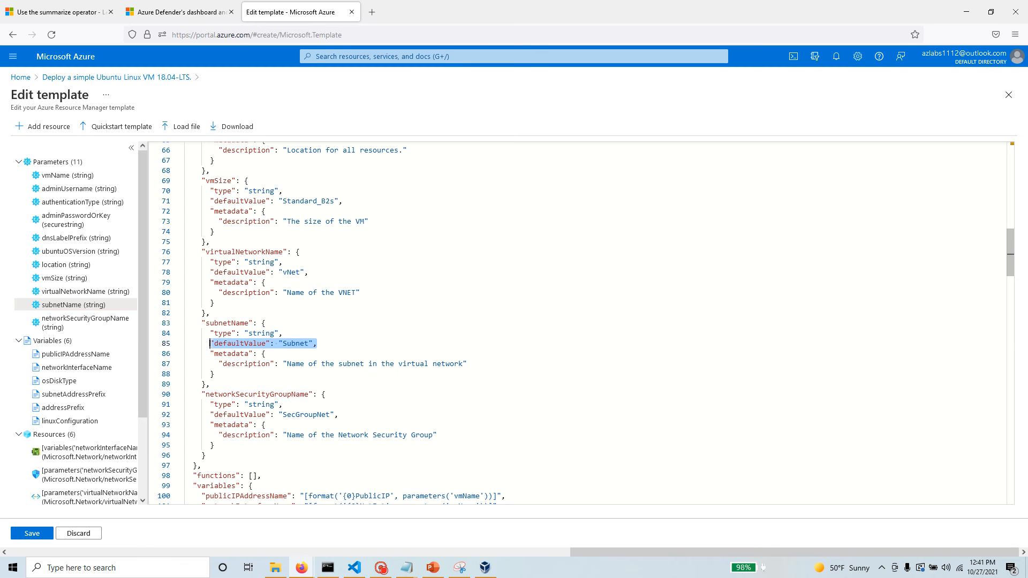
{"action": "left_click", "coordinate": [108, 324]}
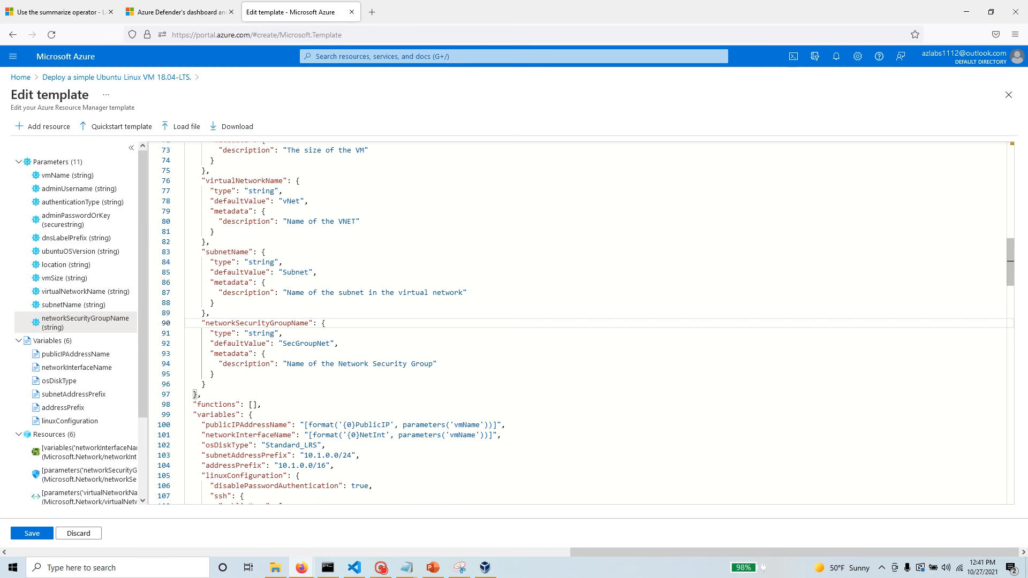
{"action": "left_click_drag", "start_coordinate": [338, 343], "coordinate": [215, 343]}
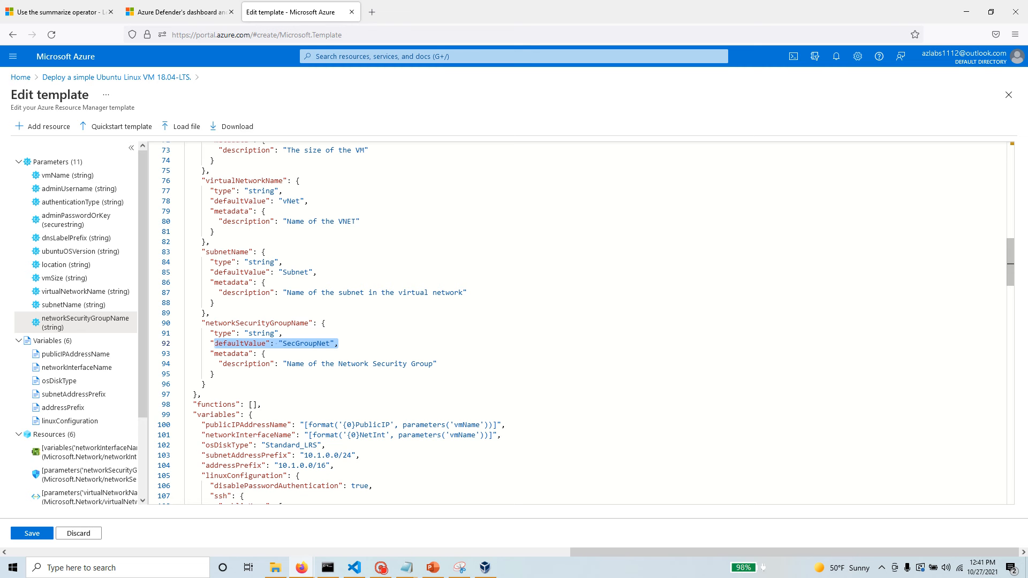
Examine the publicIPAddressName and networkInterfaceName variables and how they are formatted from the vmName parameter.
{"action": "scroll", "coordinate": [83, 371], "scroll_direction": "down", "scroll_amount": 2}
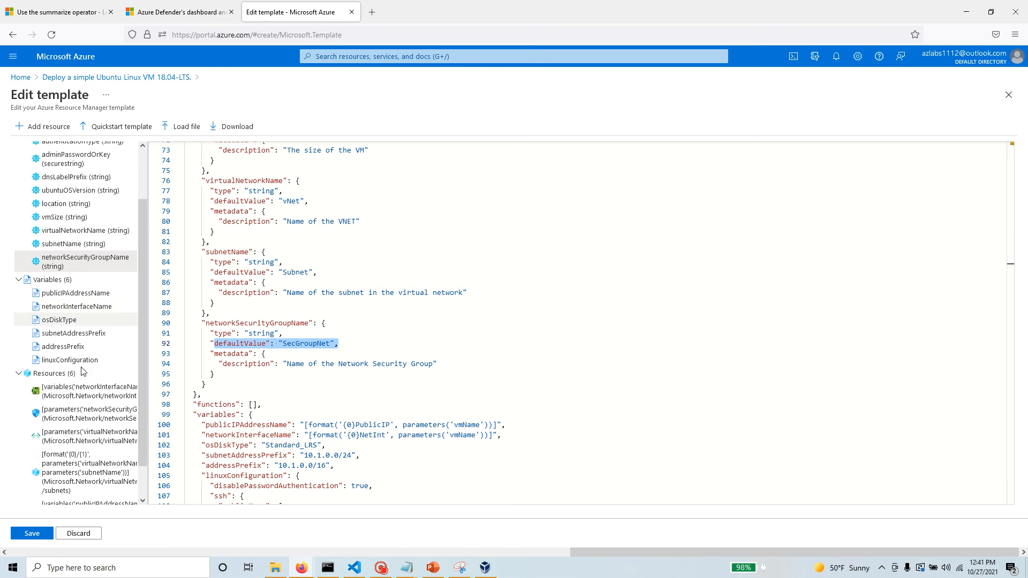
{"action": "scroll", "coordinate": [83, 370], "scroll_direction": "down", "scroll_amount": 1}
{"action": "left_click", "coordinate": [99, 256]}
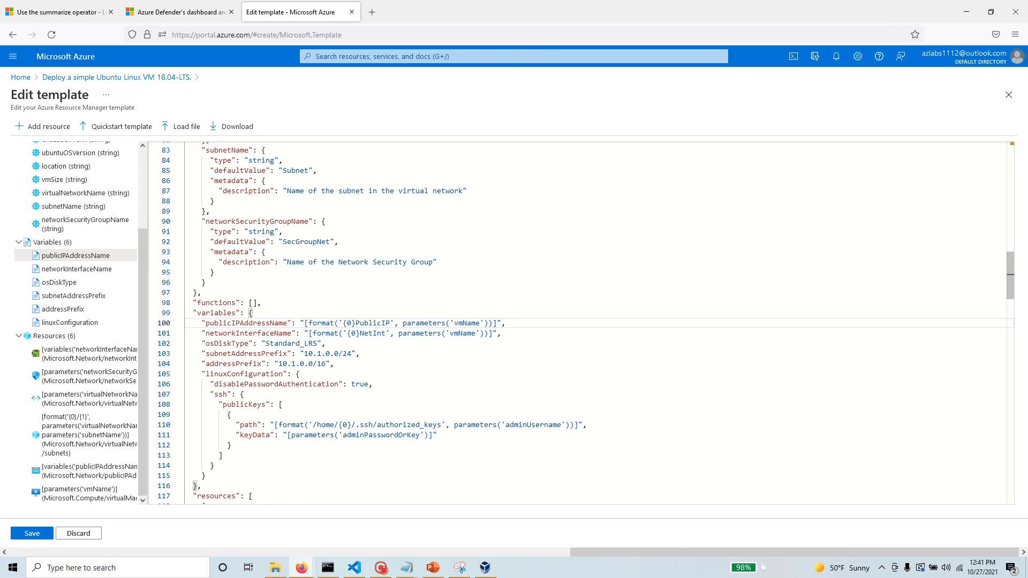
{"action": "left_click_drag", "start_coordinate": [287, 322], "coordinate": [196, 323]}
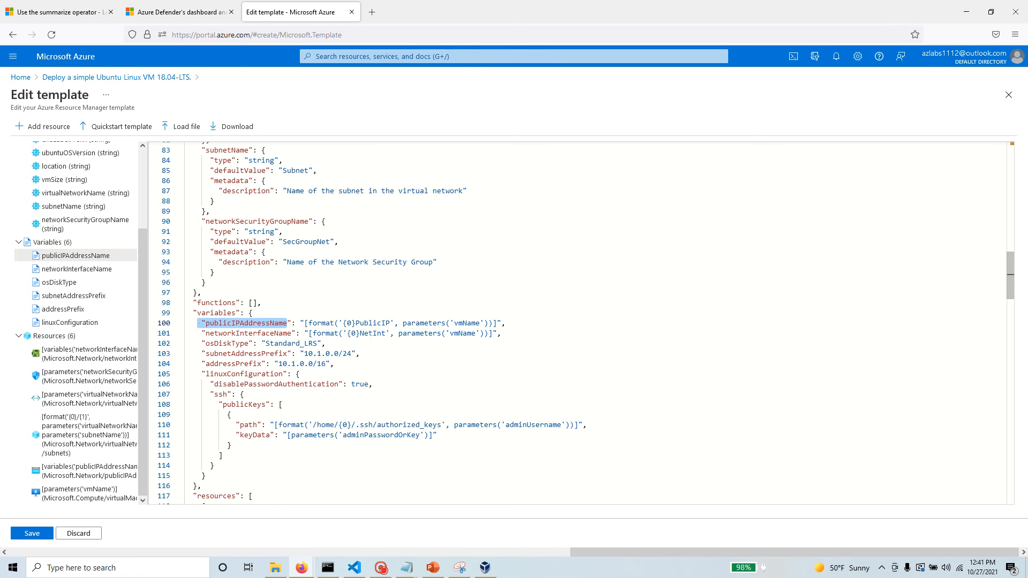
{"action": "left_click_drag", "start_coordinate": [506, 323], "coordinate": [300, 323]}
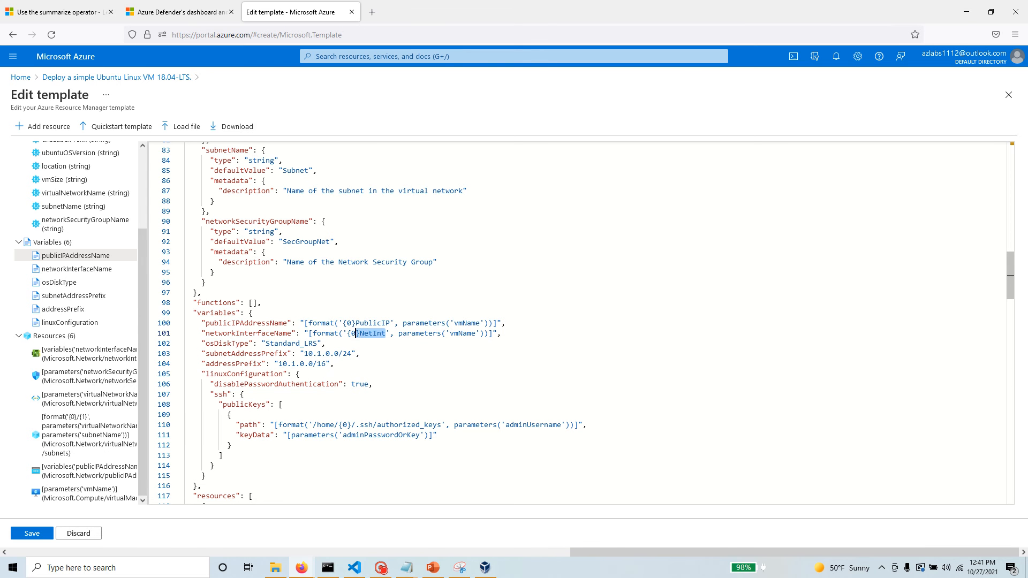
{"action": "left_click_drag", "start_coordinate": [488, 333], "coordinate": [399, 333]}
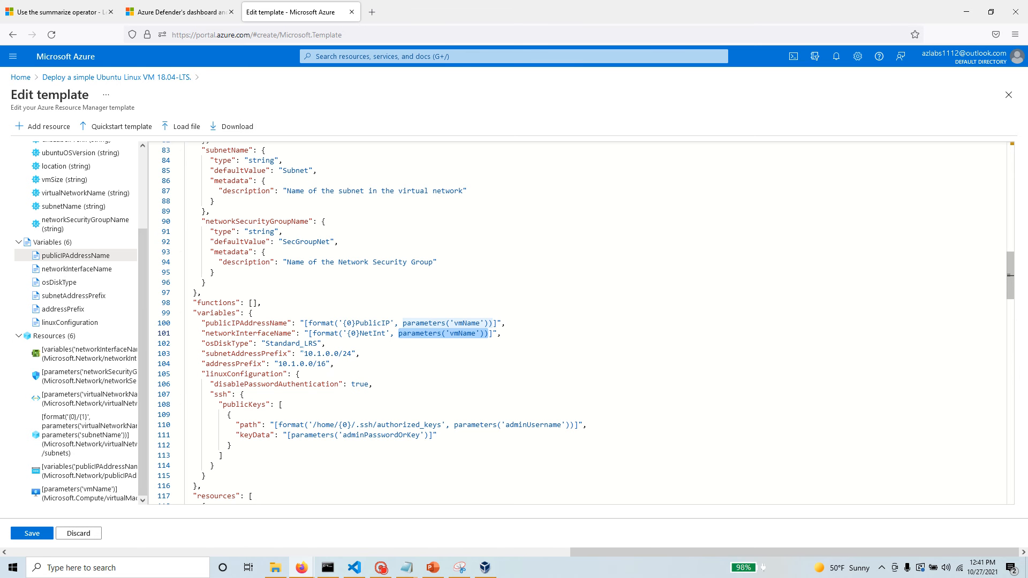
Examine the osDiskType and addressPrefix variables and read on through the linuxConfiguration block.
{"action": "left_click_drag", "start_coordinate": [325, 343], "coordinate": [202, 343]}
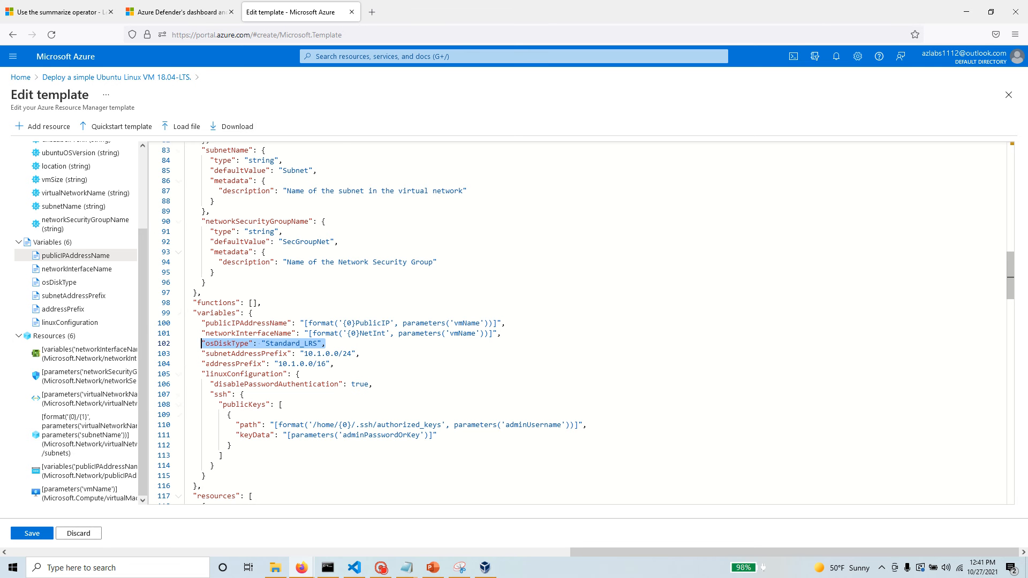
{"action": "left_click_drag", "start_coordinate": [205, 363], "coordinate": [333, 363]}
{"action": "scroll", "coordinate": [333, 363], "scroll_direction": "down", "scroll_amount": 2}
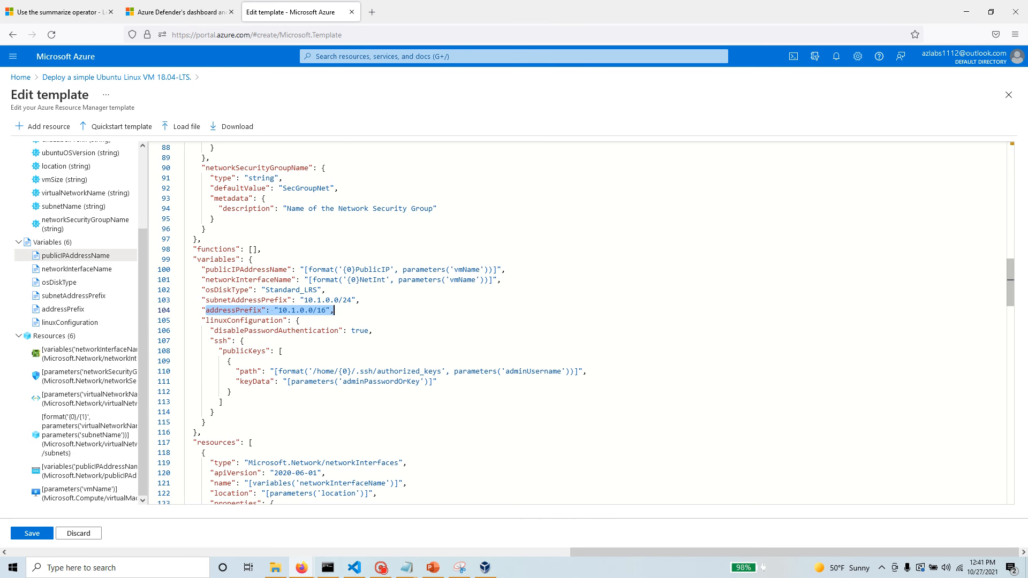
{"action": "scroll", "coordinate": [333, 363], "scroll_direction": "down", "scroll_amount": 2}
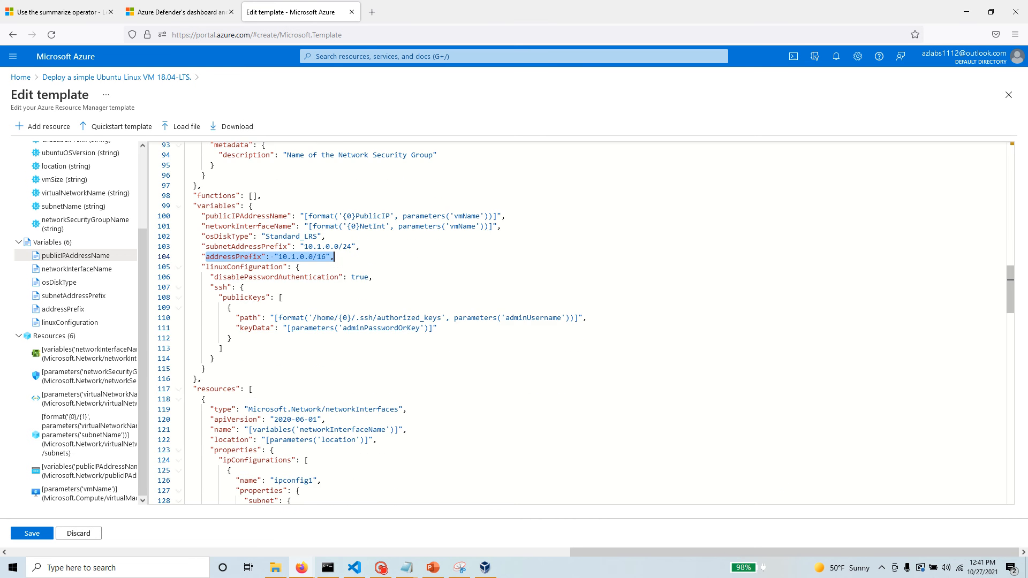
{"action": "scroll", "coordinate": [333, 256], "scroll_direction": "down", "scroll_amount": 2}
Locate each variable from networkInterfaceName to linuxConfiguration in the code through the template outline.
{"action": "left_click", "coordinate": [66, 269]}
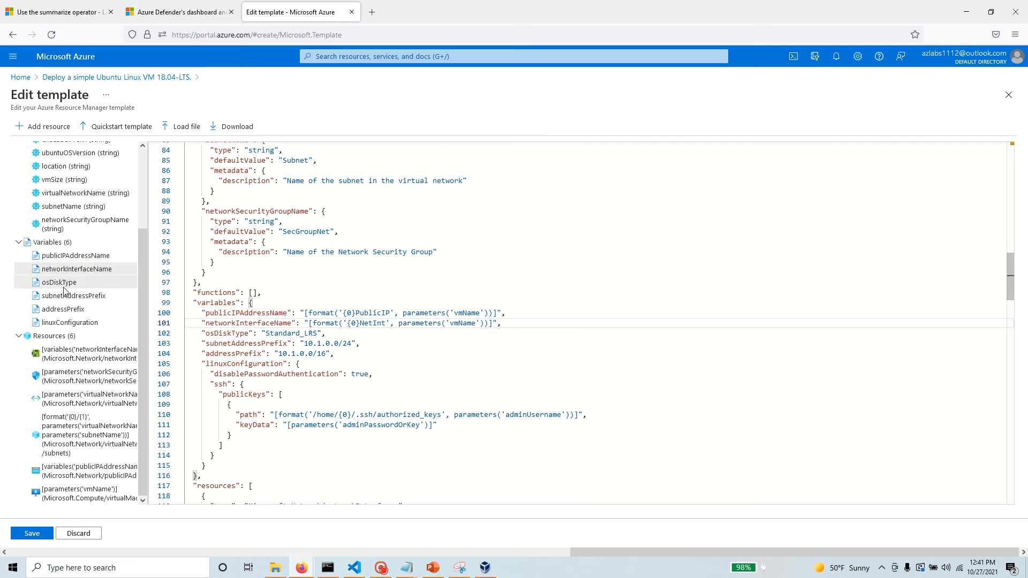
{"action": "left_click", "coordinate": [64, 287]}
{"action": "left_click", "coordinate": [64, 297]}
{"action": "left_click", "coordinate": [65, 310]}
{"action": "left_click", "coordinate": [65, 322]}
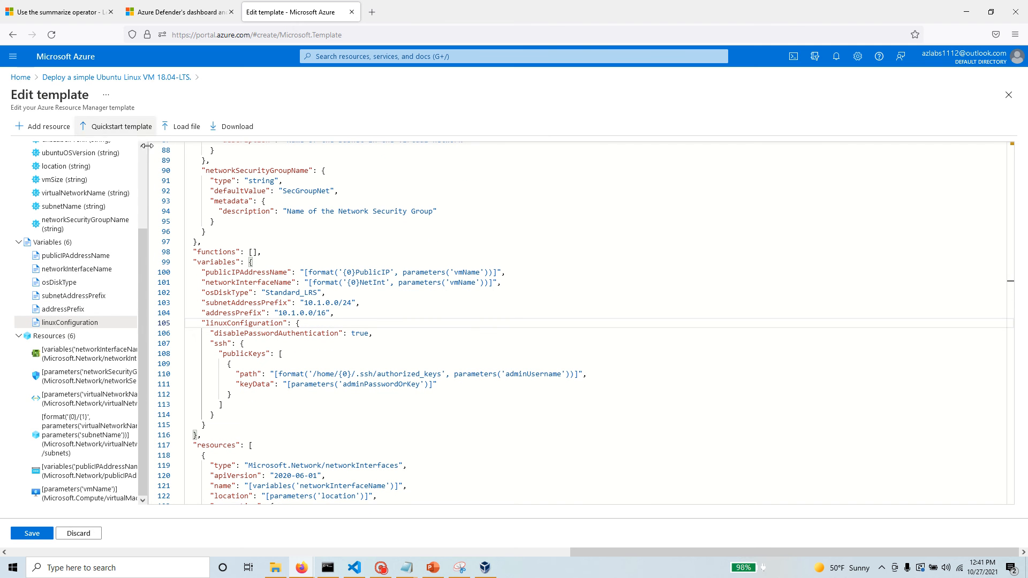
Collapse the Variables and Parameters groups in the template outline and examine the network interface resource's type definition.
{"action": "left_click", "coordinate": [19, 242]}
{"action": "scroll", "coordinate": [23, 204], "scroll_direction": "up", "scroll_amount": 3}
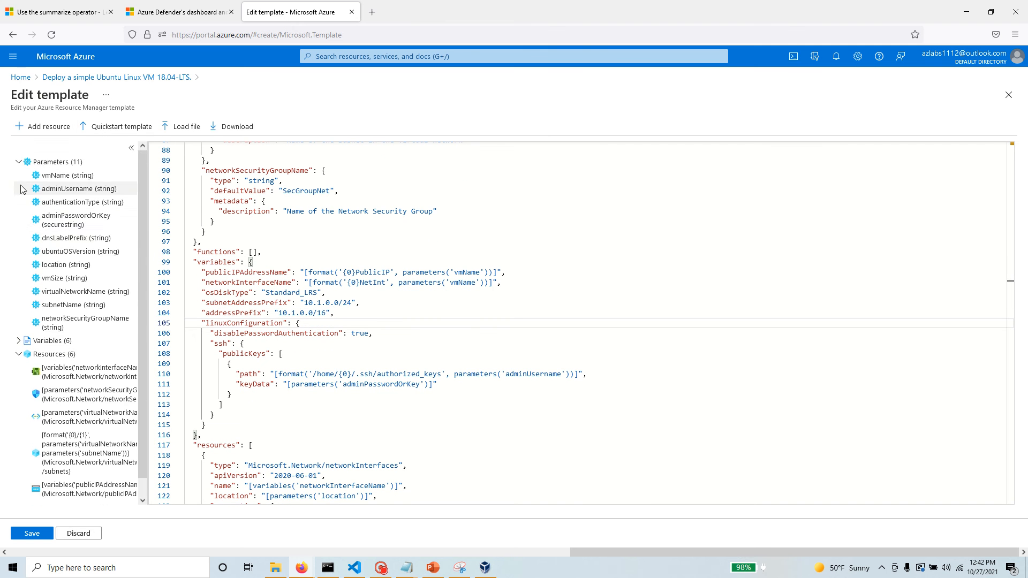
{"action": "left_click", "coordinate": [18, 162]}
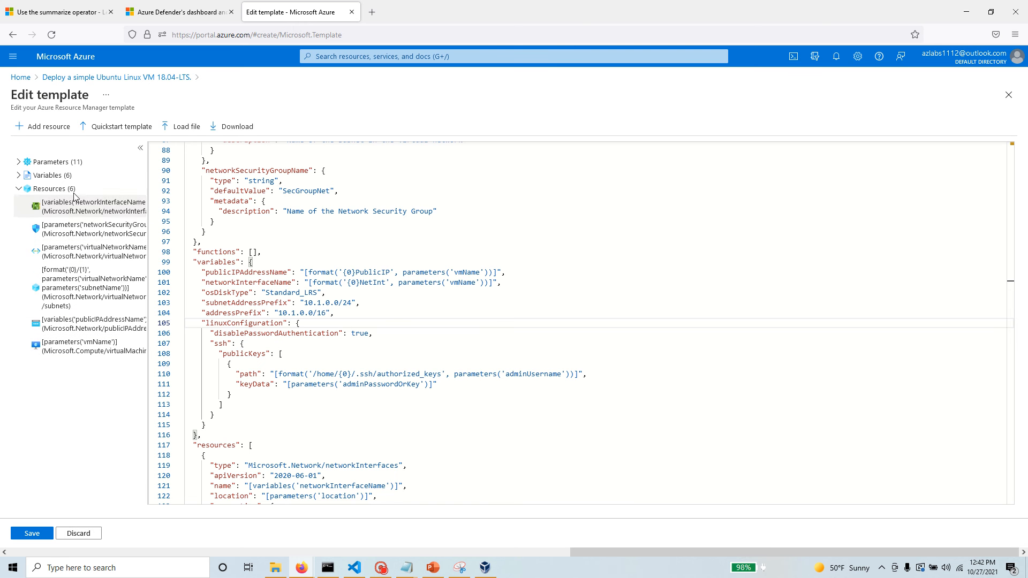
{"action": "left_click", "coordinate": [114, 209]}
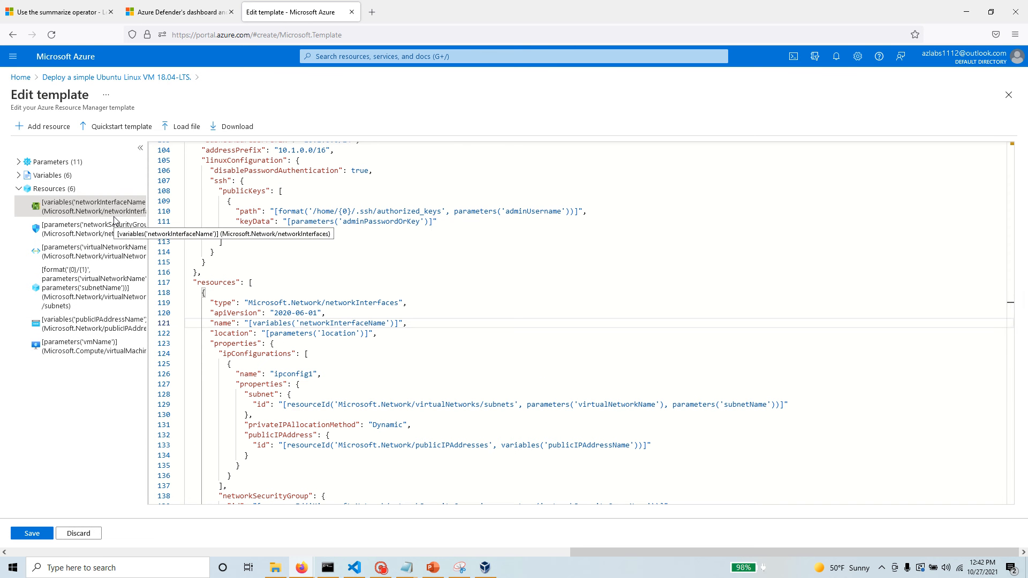
{"action": "left_click", "coordinate": [407, 303]}
{"action": "left_click_drag", "start_coordinate": [407, 303], "coordinate": [202, 303]}
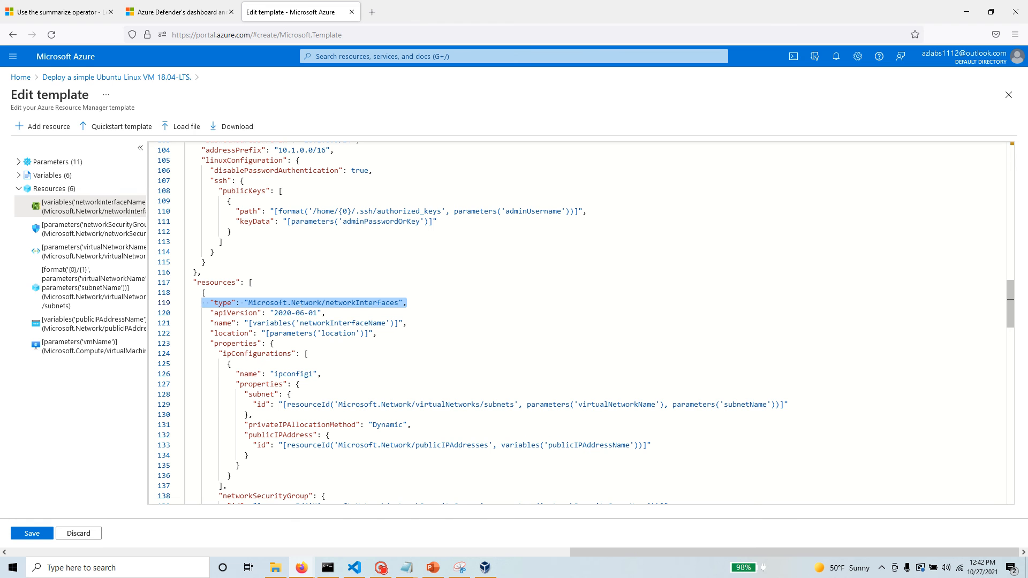
Examine the network security group resource and how its name and location reference the template parameters.
{"action": "left_click", "coordinate": [79, 230]}
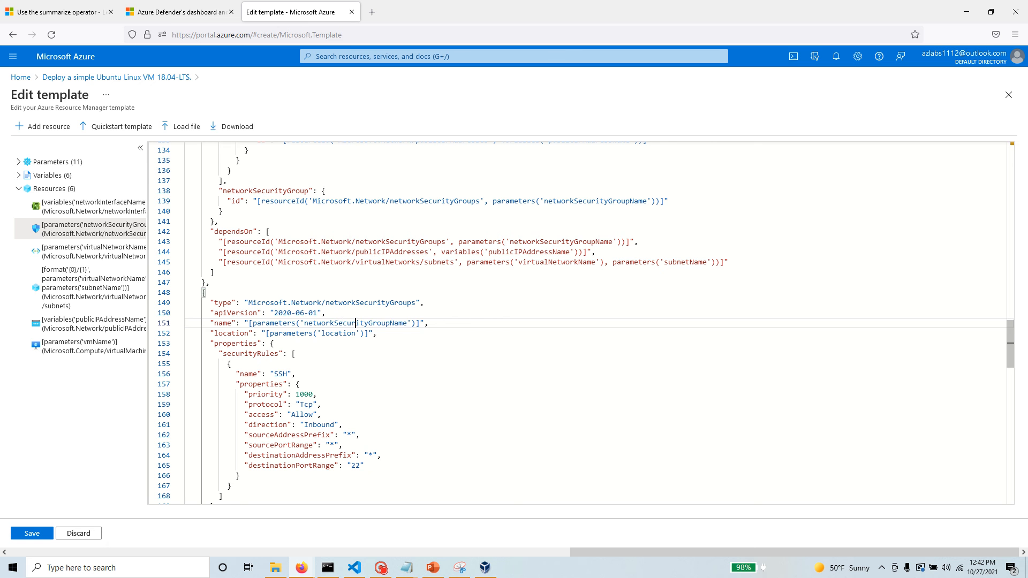
{"action": "double_click", "coordinate": [332, 323]}
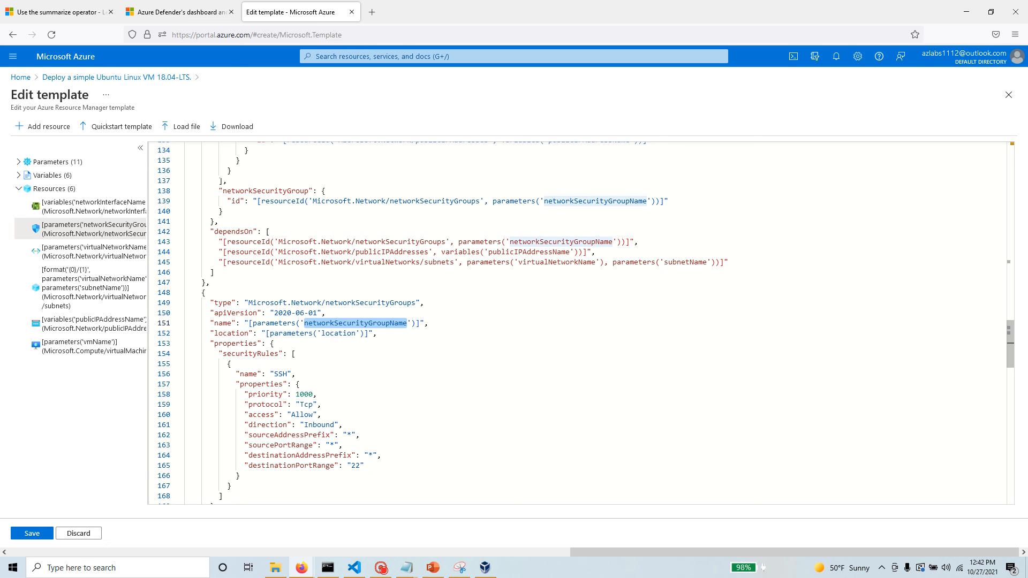
{"action": "left_click_drag", "start_coordinate": [252, 201], "coordinate": [194, 190]}
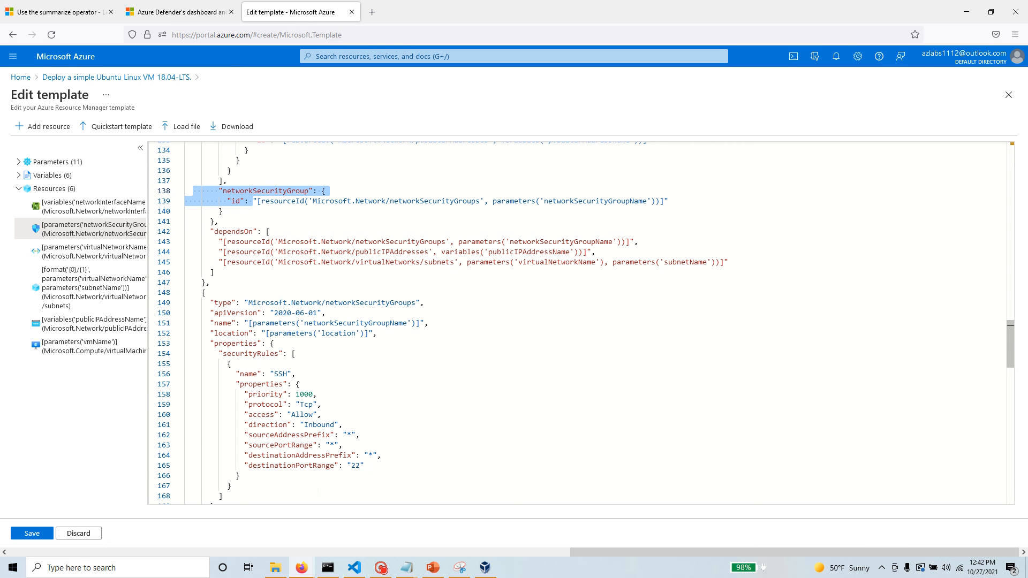
{"action": "double_click", "coordinate": [357, 322]}
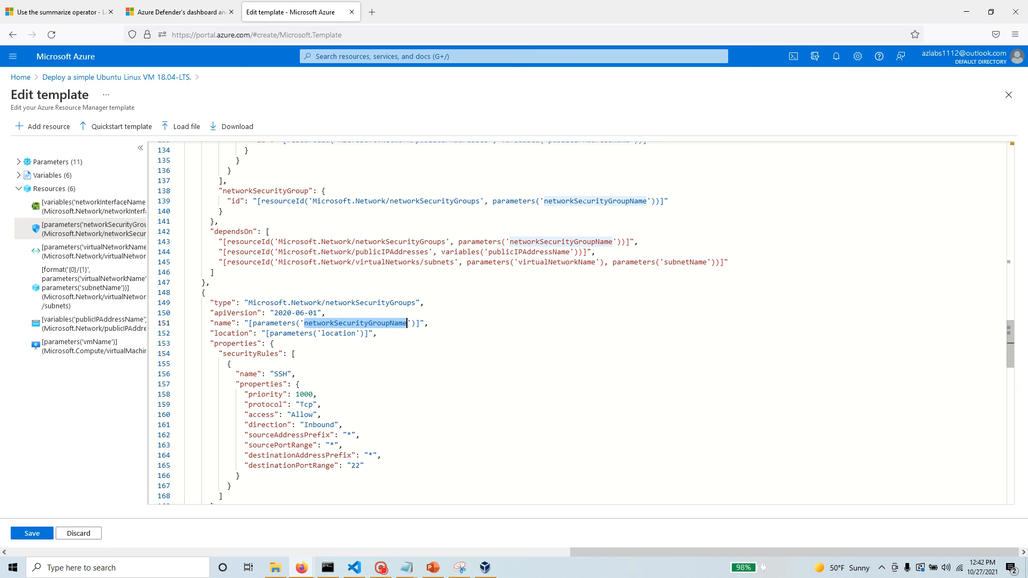
{"action": "double_click", "coordinate": [310, 333]}
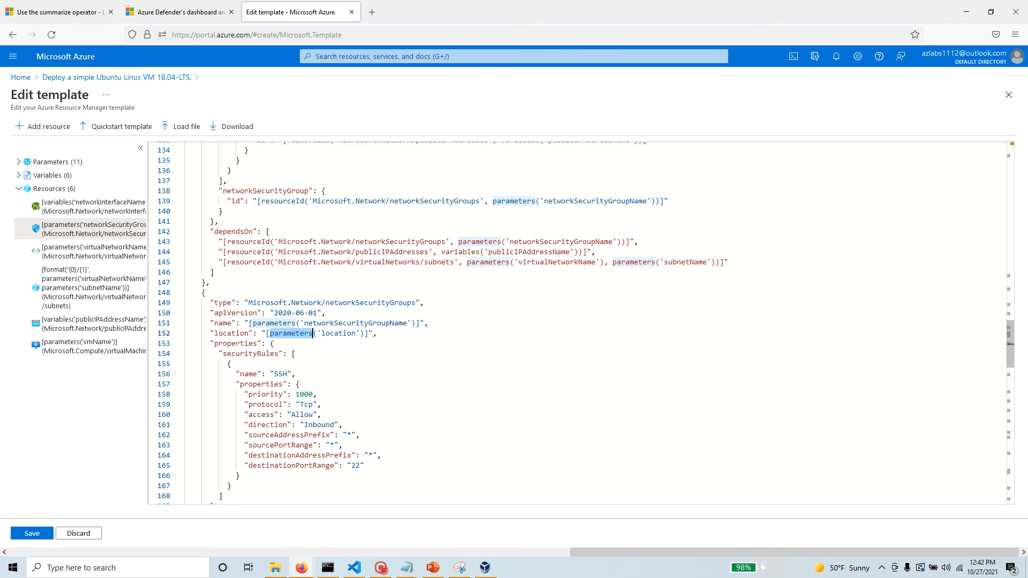
{"action": "left_click", "coordinate": [24, 163]}
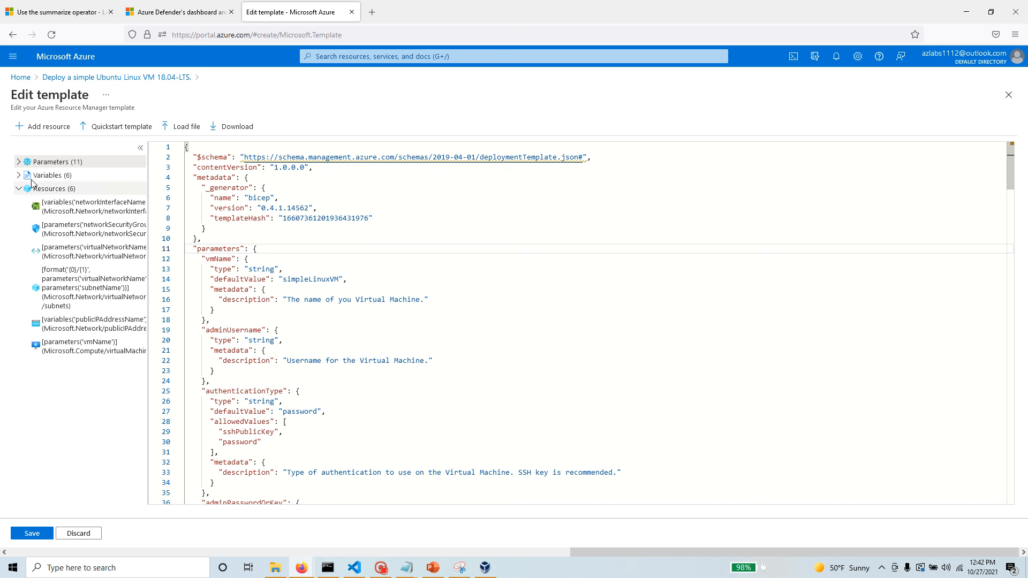
{"action": "left_click", "coordinate": [19, 161]}
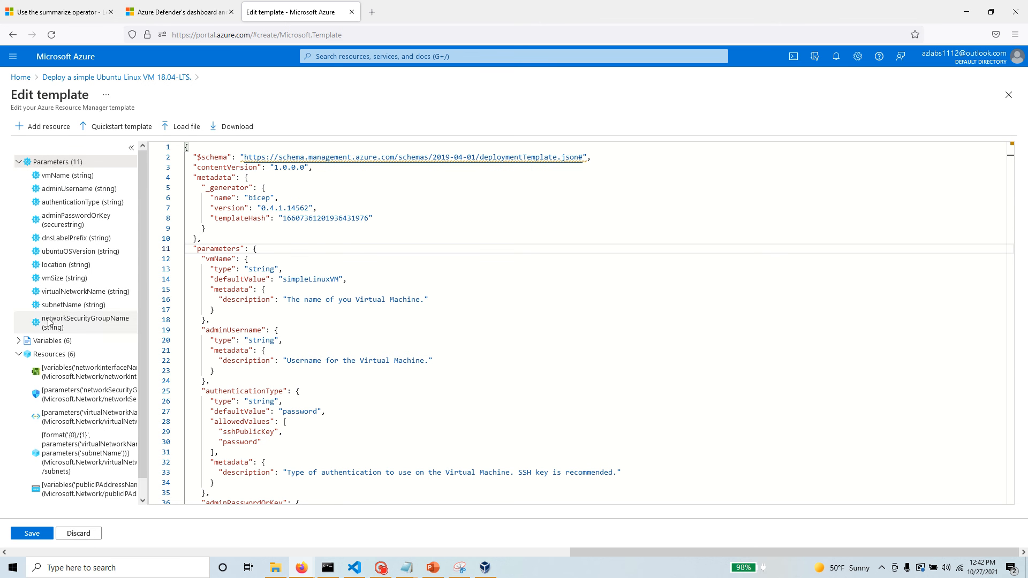
{"action": "left_click", "coordinate": [77, 395]}
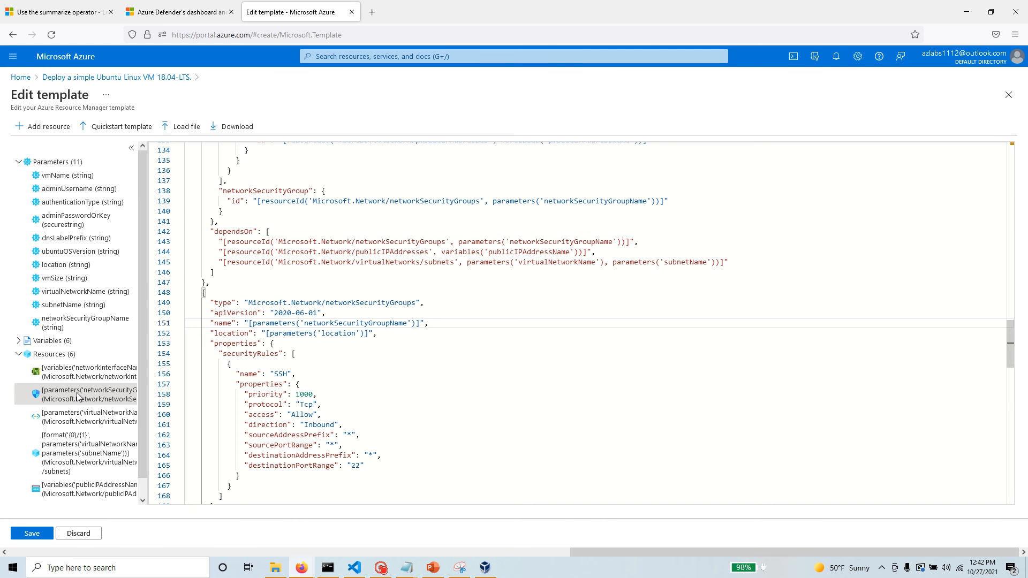
Go through the virtual network, subnet, public IP address and virtual machine resources, reading on to the template's outputs.
{"action": "left_click", "coordinate": [94, 423]}
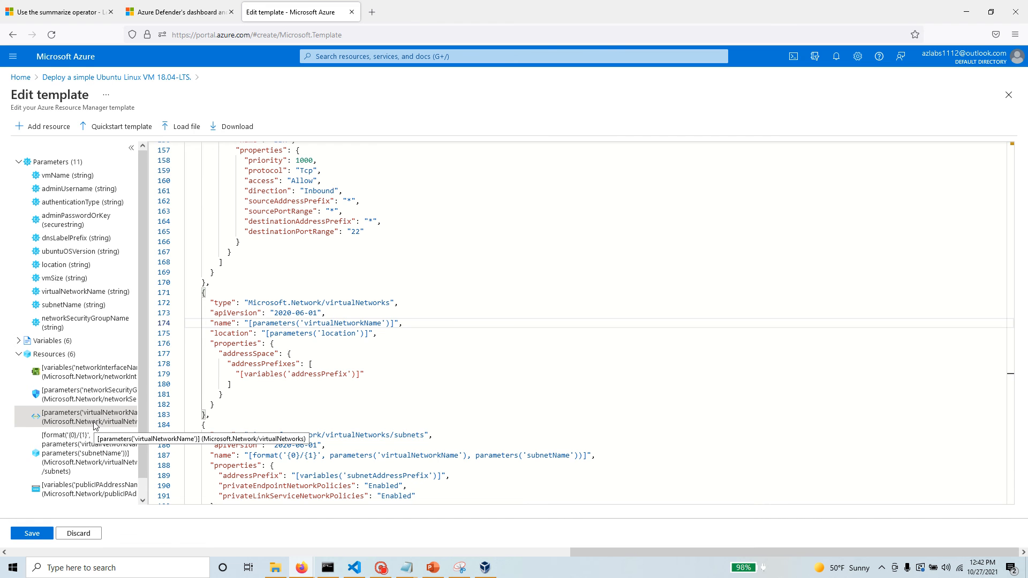
{"action": "left_click", "coordinate": [93, 434]}
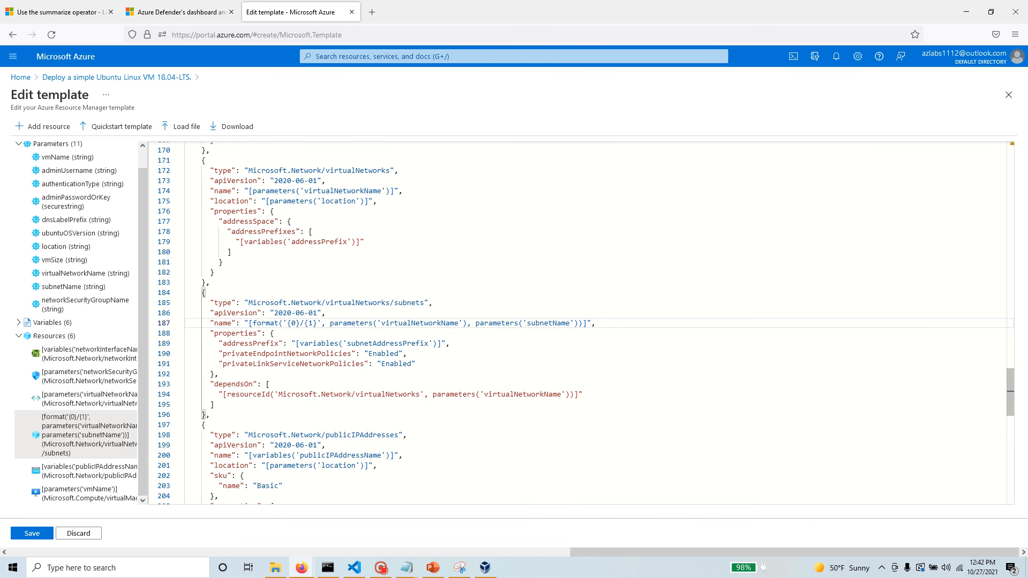
{"action": "left_click", "coordinate": [88, 477]}
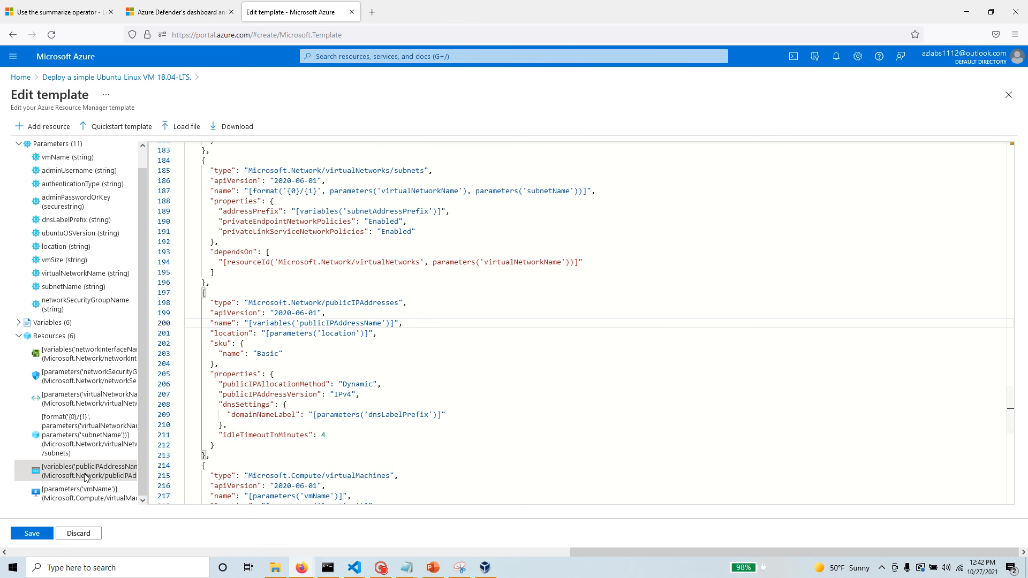
{"action": "left_click", "coordinate": [86, 493]}
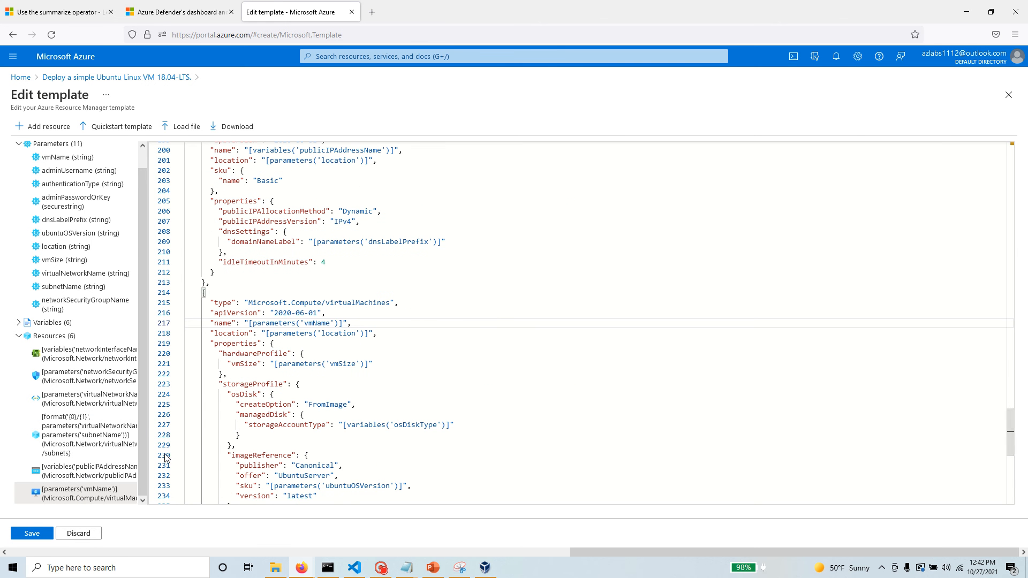
{"action": "scroll", "coordinate": [453, 400], "scroll_direction": "down", "scroll_amount": 12}
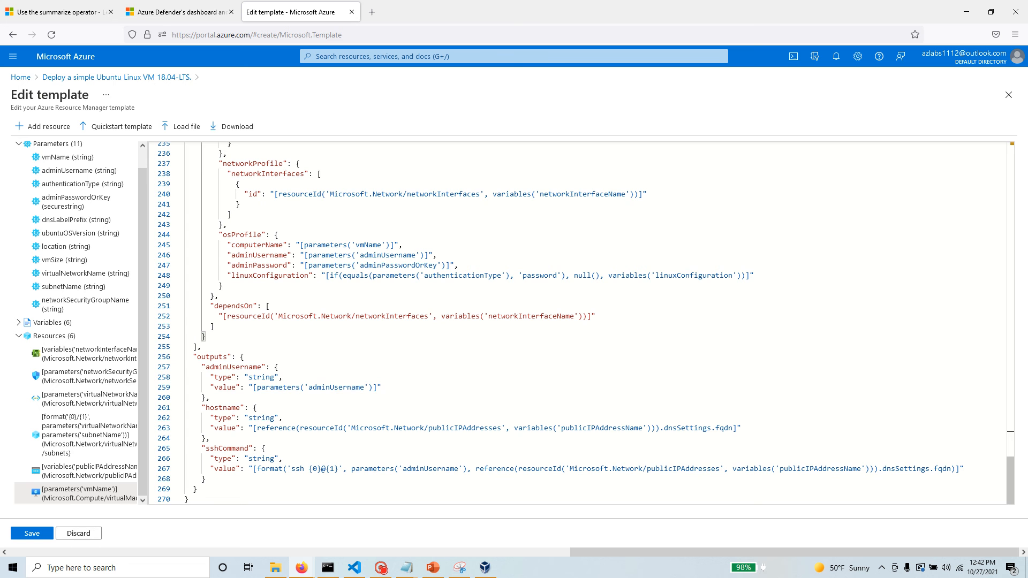
Download the template and save it as the file template.json.
{"action": "left_click_drag", "start_coordinate": [1011, 466], "coordinate": [1023, 152]}
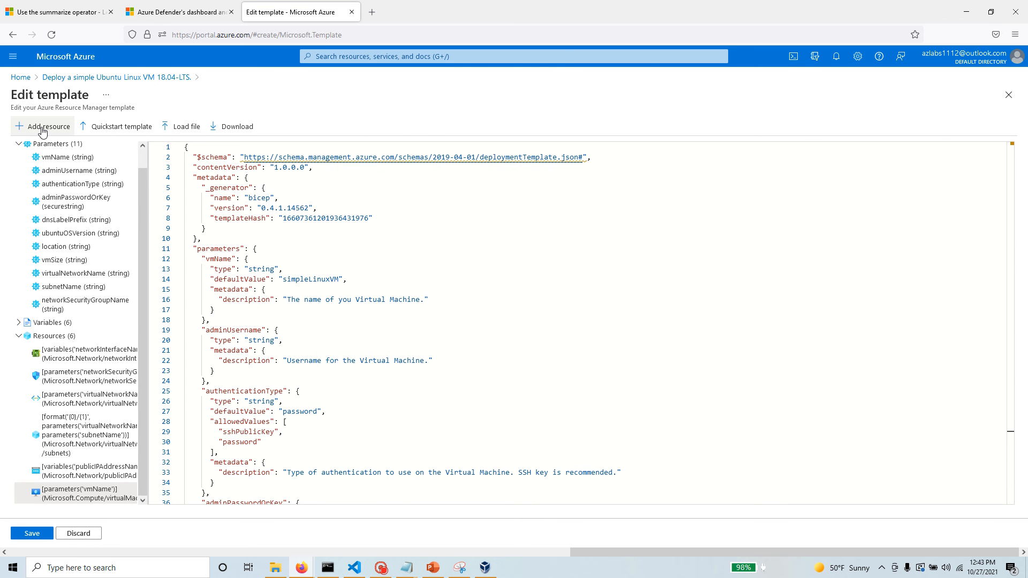
{"action": "left_click", "coordinate": [245, 134]}
{"action": "left_click", "coordinate": [114, 154]}
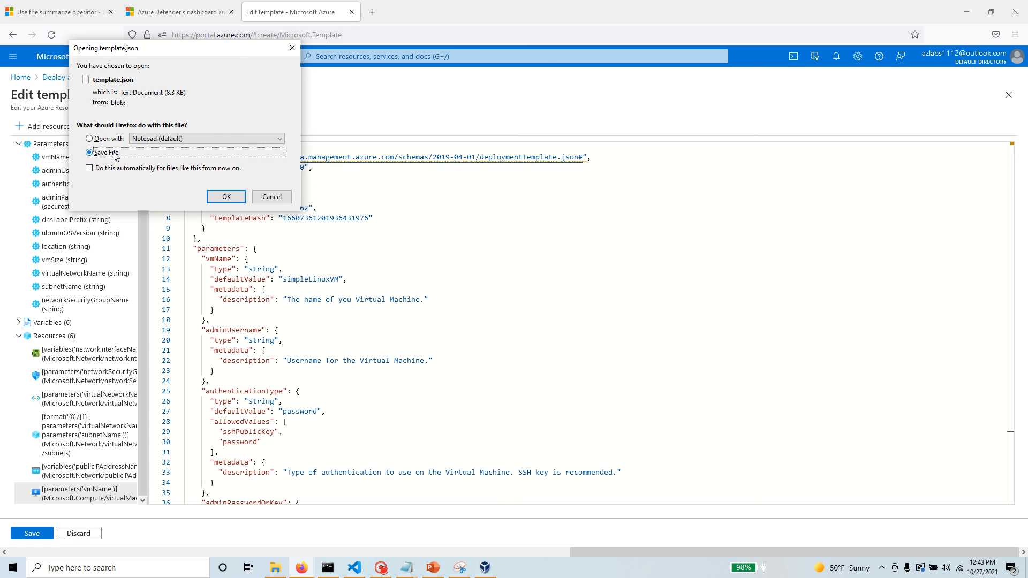
{"action": "left_click", "coordinate": [226, 196]}
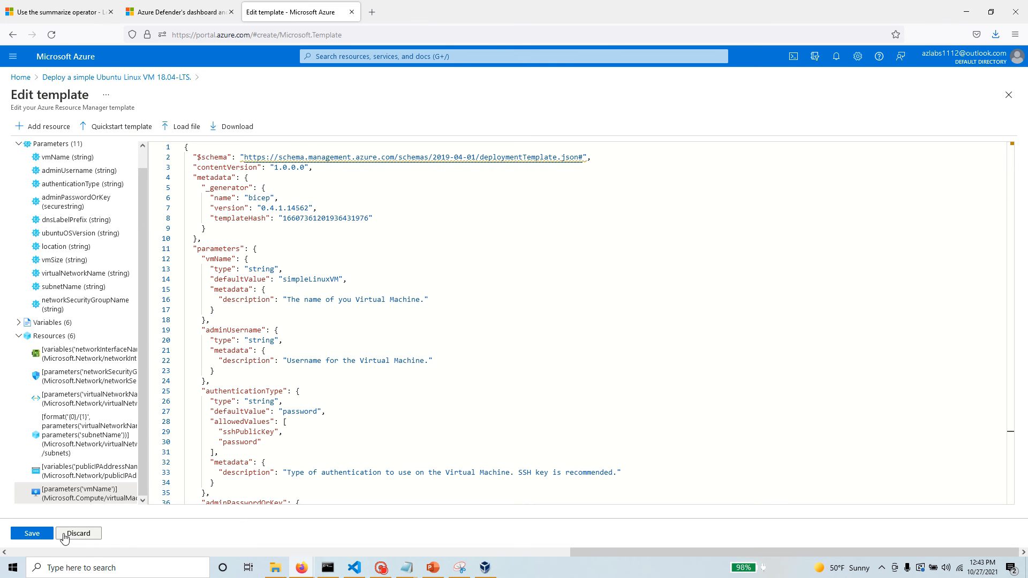
Collapse the Parameters and Resources groups in the outline and save the template to return to the deployment settings.
{"action": "scroll", "coordinate": [89, 334], "scroll_direction": "up", "scroll_amount": 1}
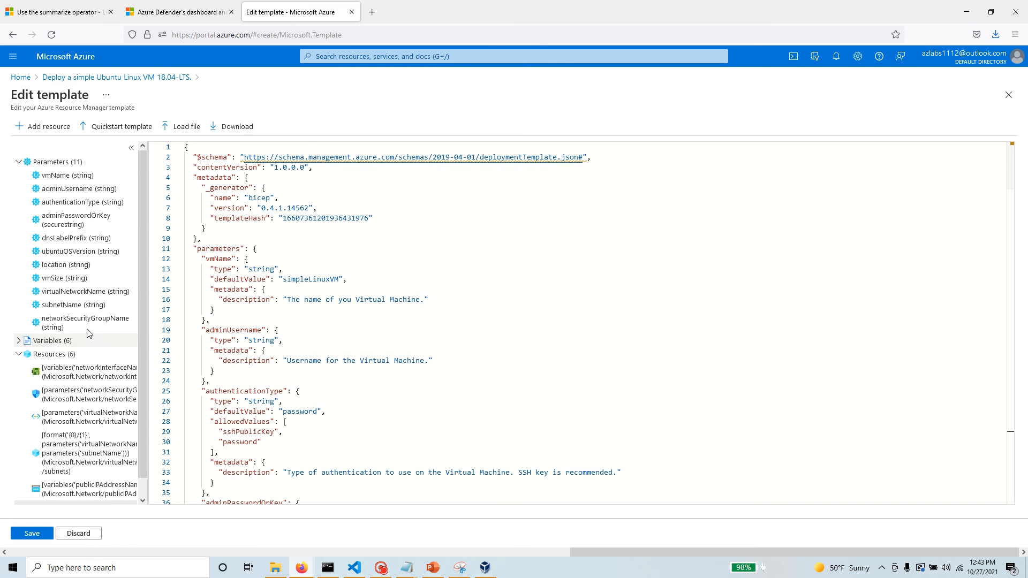
{"action": "left_click", "coordinate": [19, 162]}
{"action": "left_click", "coordinate": [19, 188]}
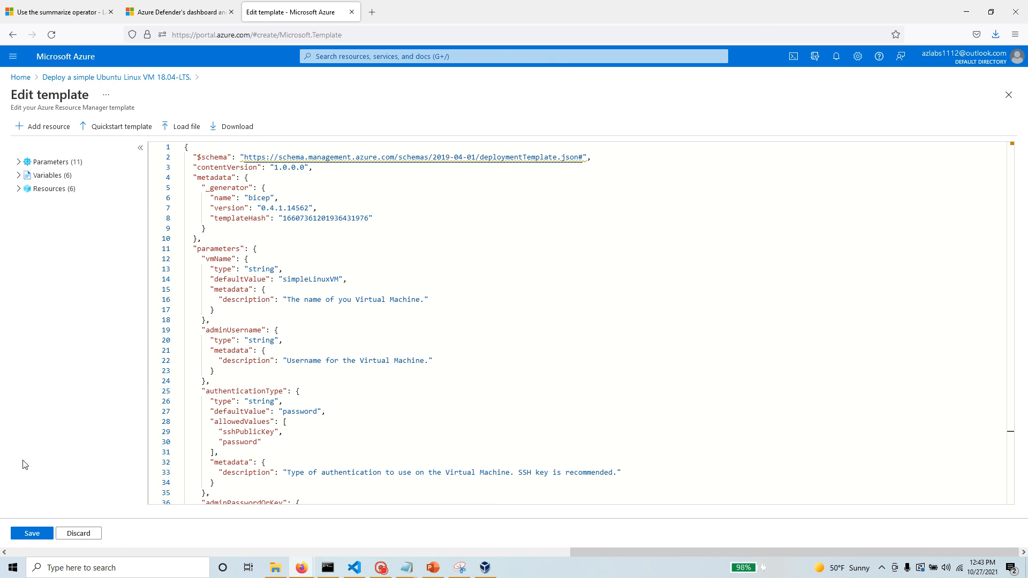
{"action": "left_click", "coordinate": [32, 534]}
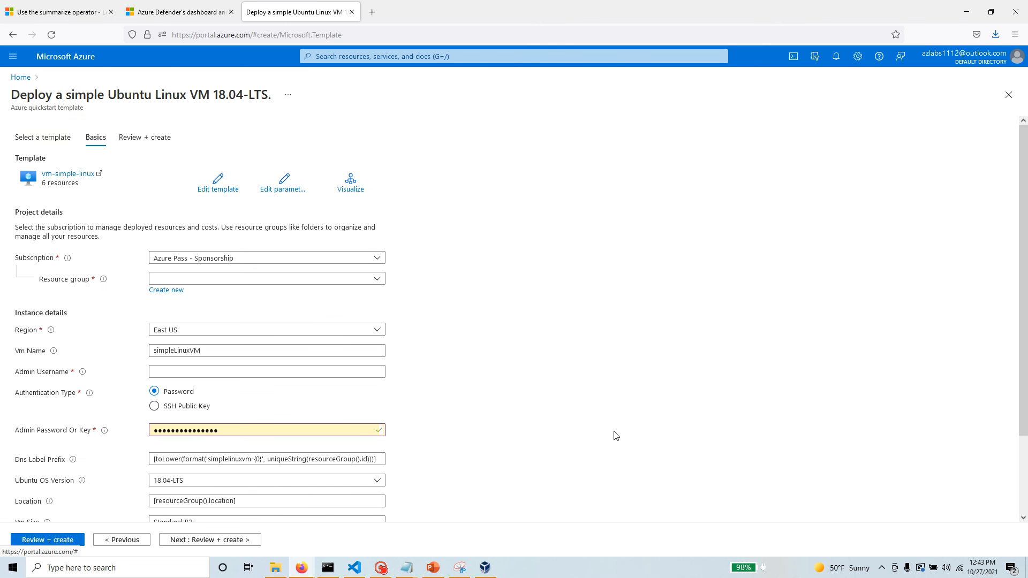
Review the deployment's basic settings, choose blank-rg as the resource group and try to validate the deployment.
{"action": "scroll", "coordinate": [127, 407], "scroll_direction": "down", "scroll_amount": 1}
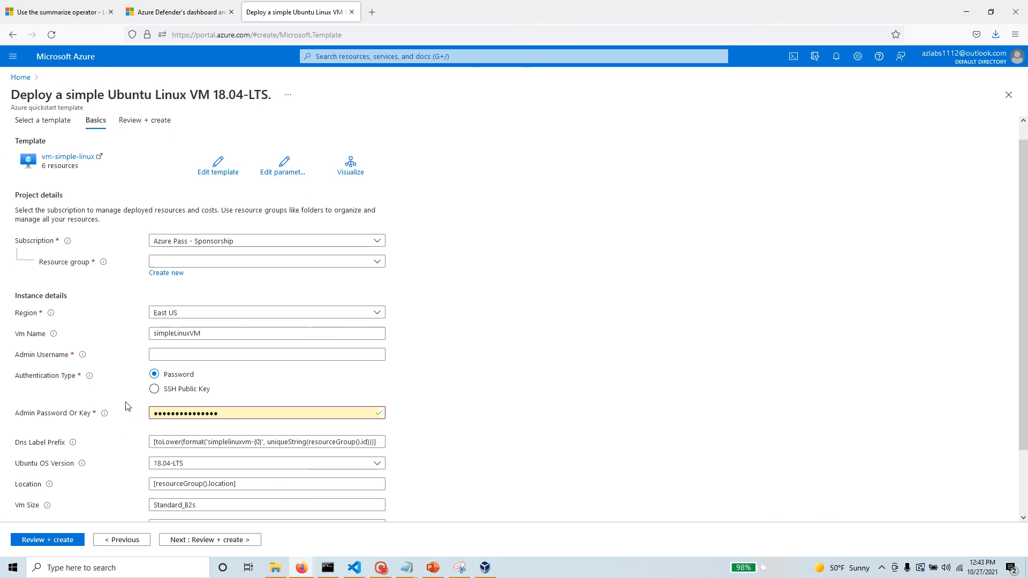
{"action": "scroll", "coordinate": [127, 407], "scroll_direction": "down", "scroll_amount": 3}
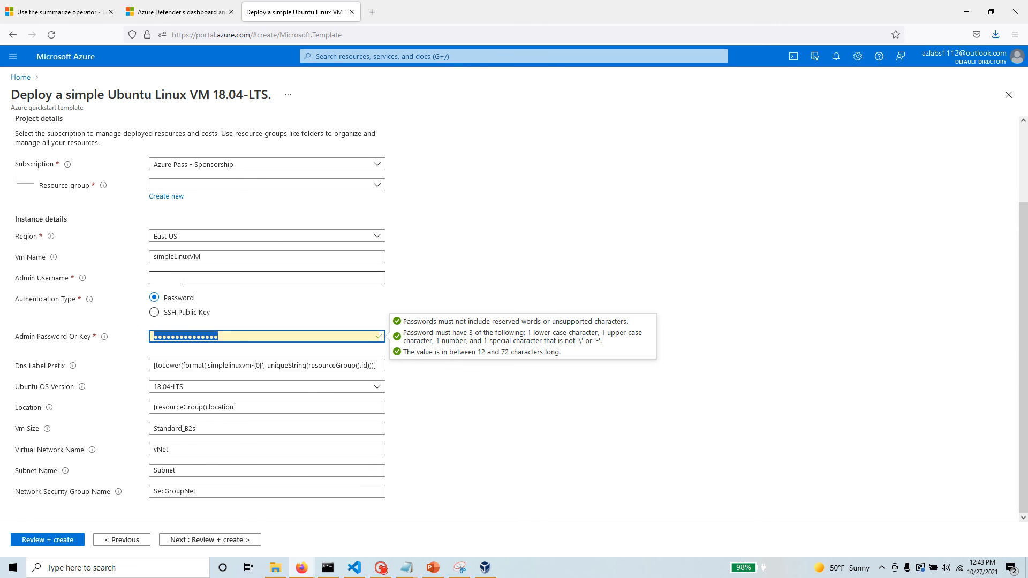
{"action": "left_click", "coordinate": [194, 186]}
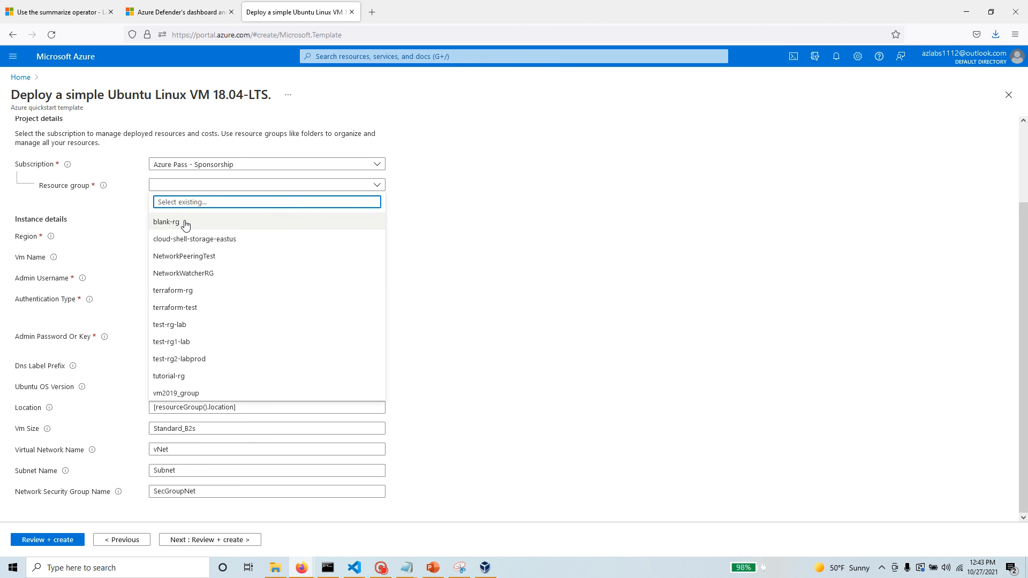
{"action": "left_click", "coordinate": [184, 223]}
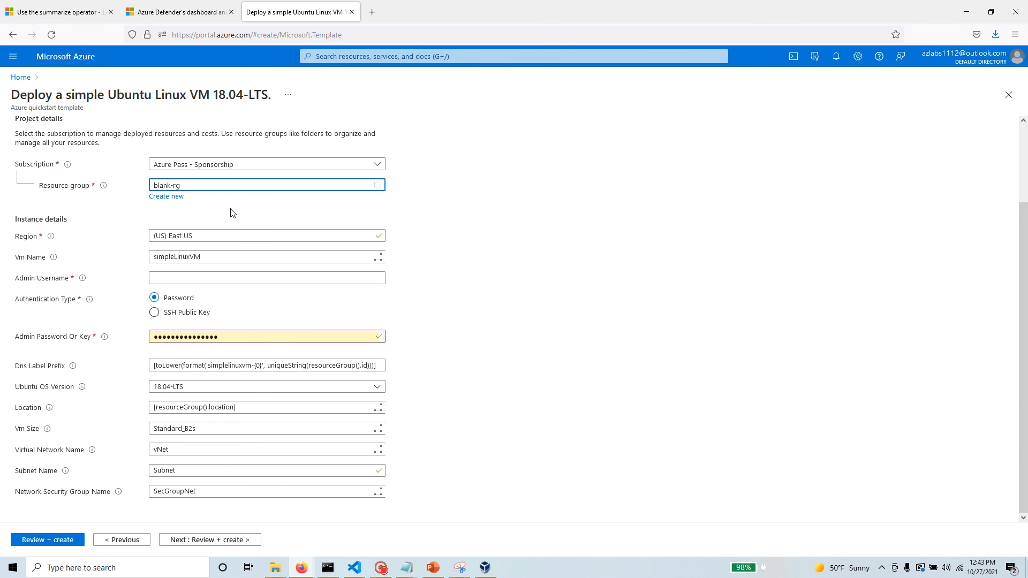
{"action": "left_click", "coordinate": [57, 540]}
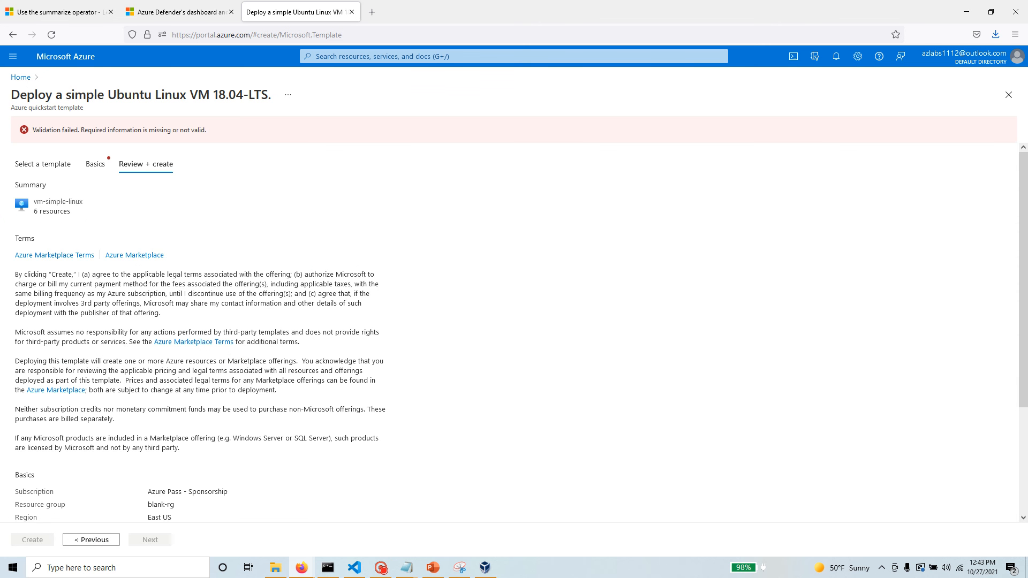
Set the admin username to aadmin, then validate and create the deployment.
{"action": "left_click", "coordinate": [95, 164]}
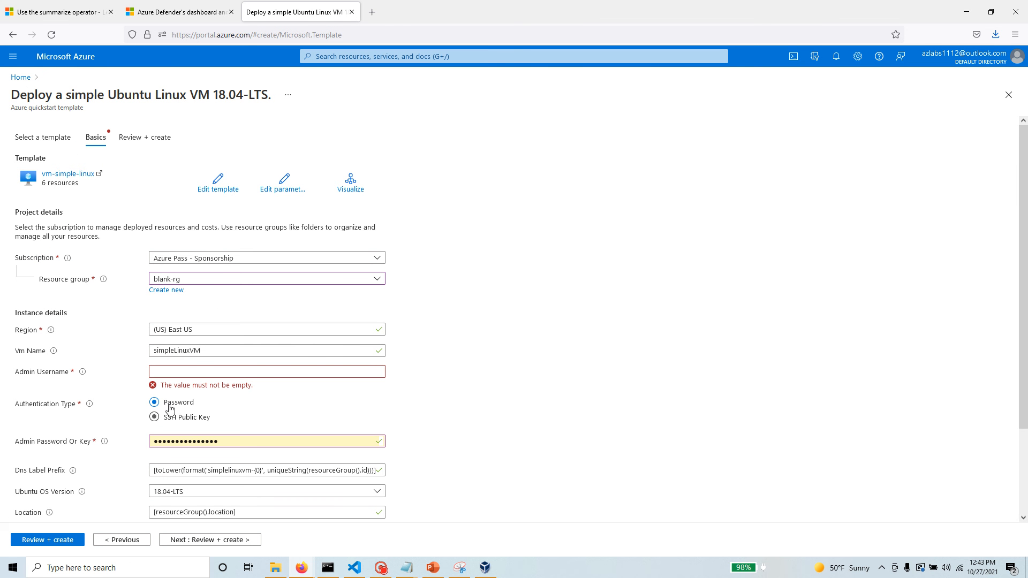
{"action": "left_click", "coordinate": [192, 373]}
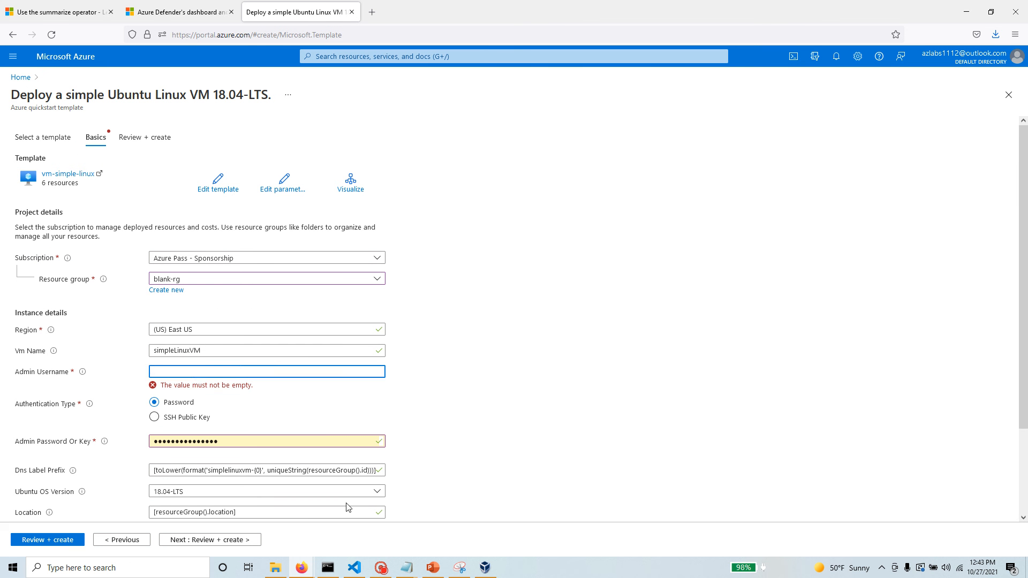
{"action": "type", "text": "aadmin"}
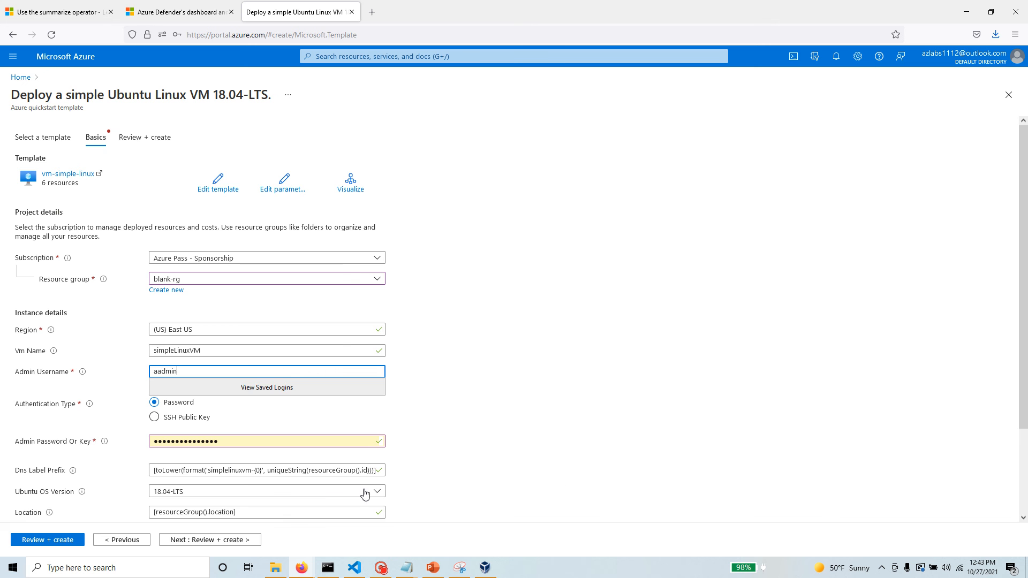
{"action": "left_click", "coordinate": [456, 456]}
{"action": "left_click", "coordinate": [53, 542]}
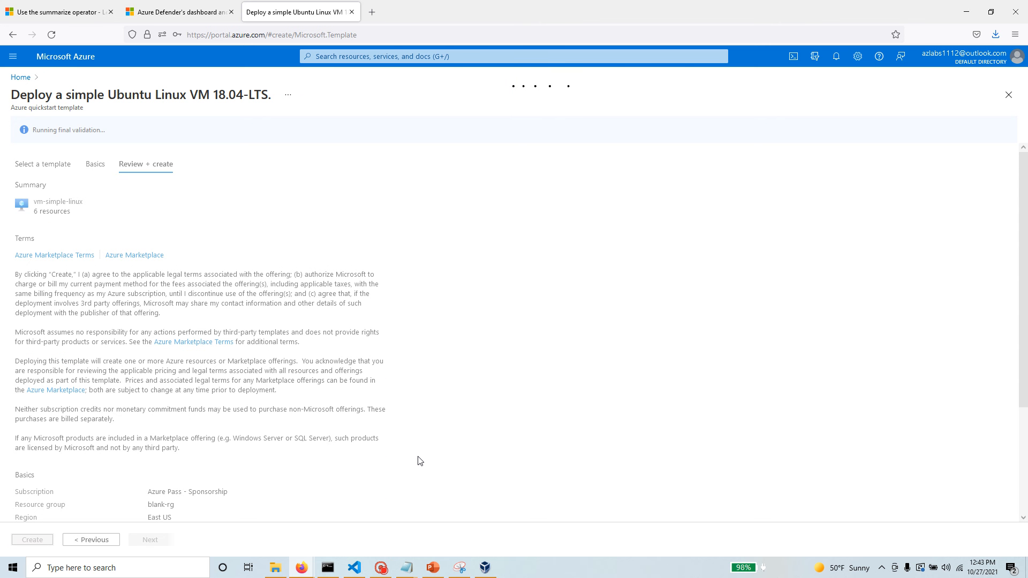
{"action": "left_click", "coordinate": [47, 540]}
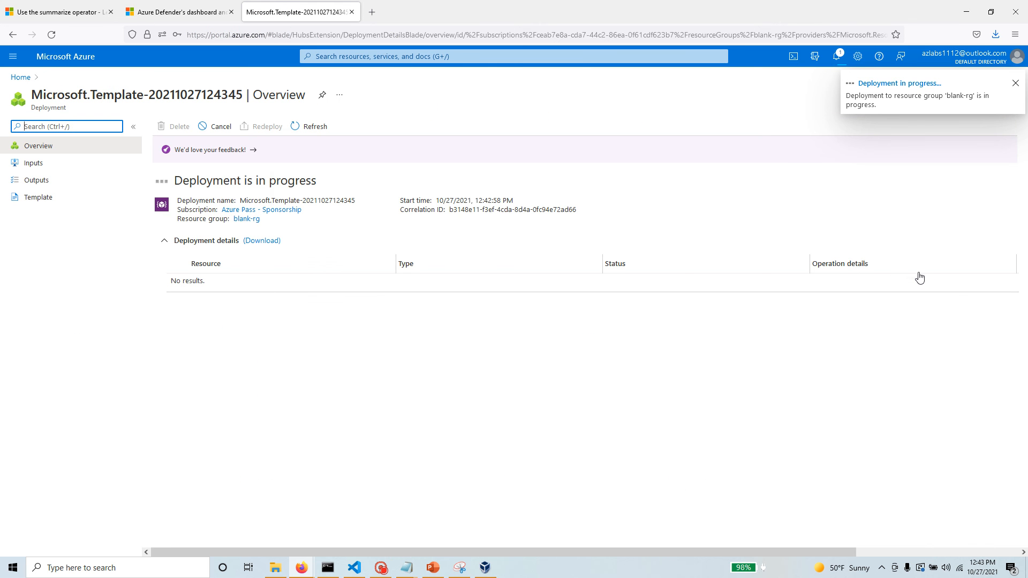
{"action": "left_click", "coordinate": [405, 57]}
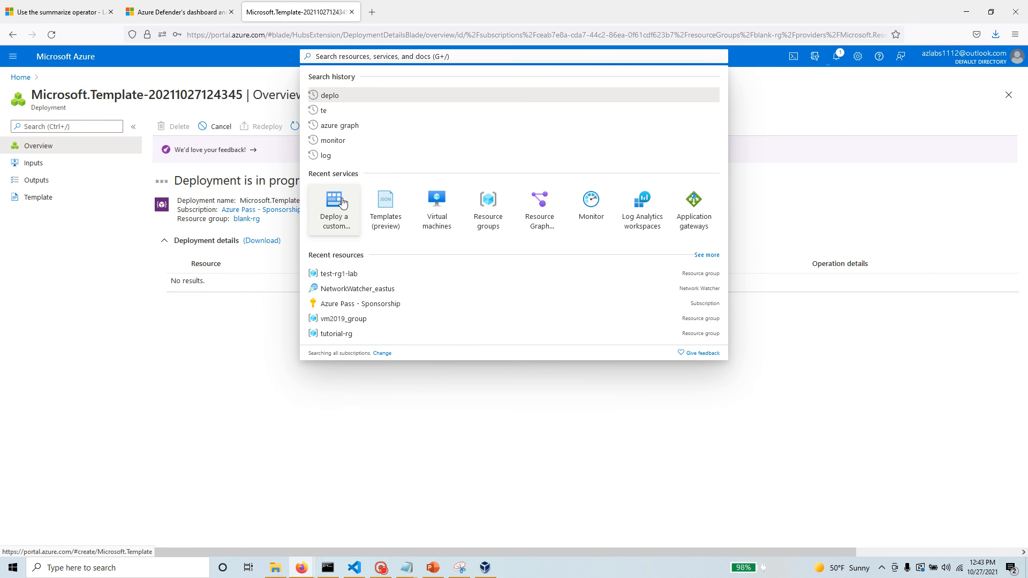
{"action": "left_click", "coordinate": [180, 390]}
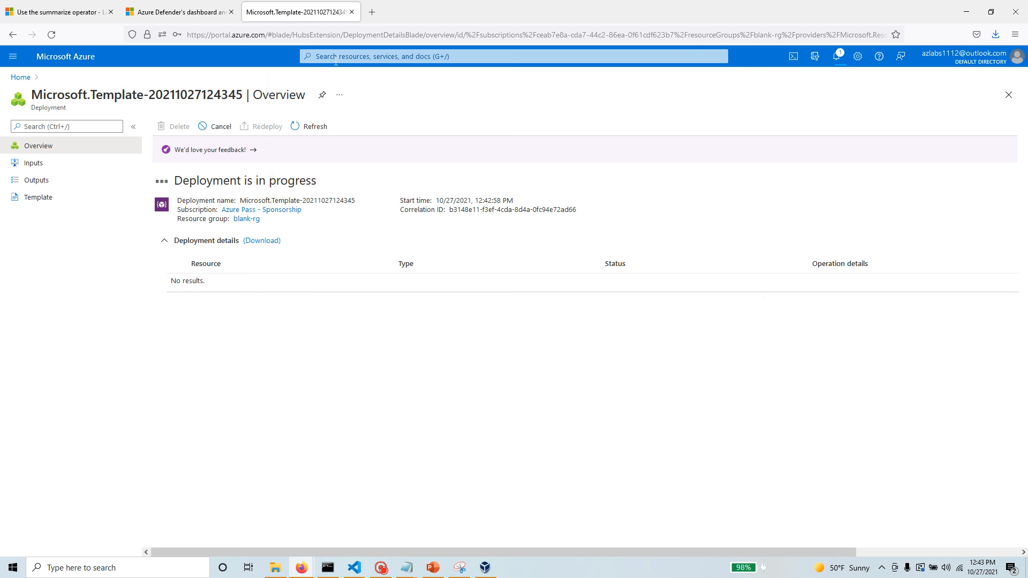
Open a new custom deployment and view the blank template in the editor.
{"action": "left_click", "coordinate": [335, 58]}
{"action": "left_click", "coordinate": [332, 217]}
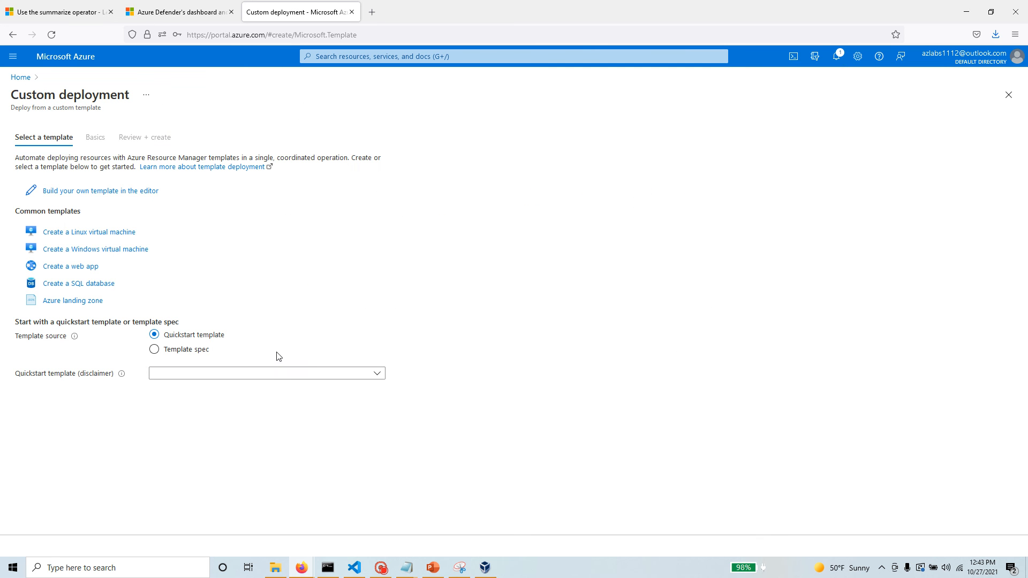
{"action": "left_click", "coordinate": [150, 191]}
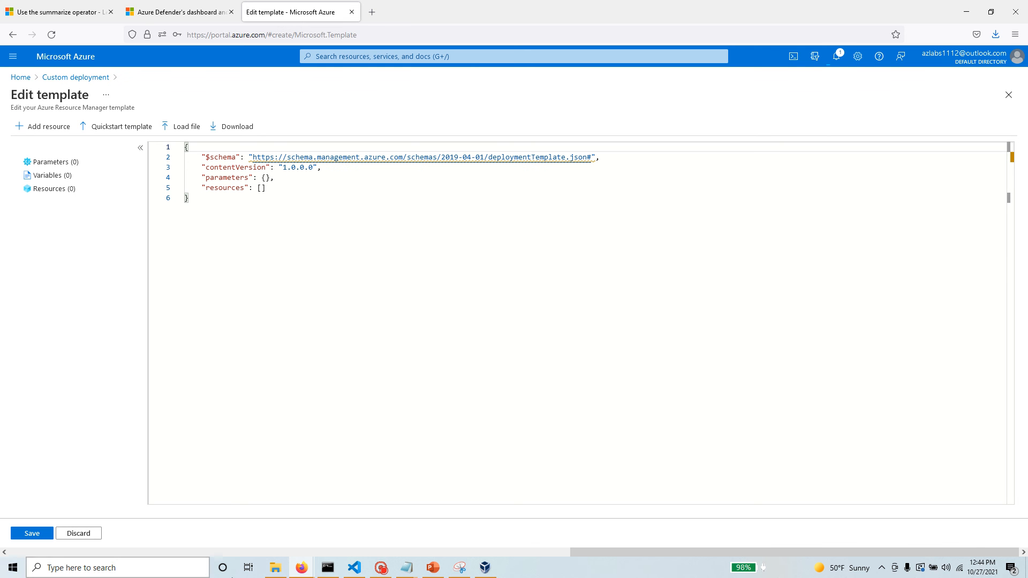
Return to the blank-rg deployment from the notifications and review the template code it used.
{"action": "left_click", "coordinate": [836, 57]}
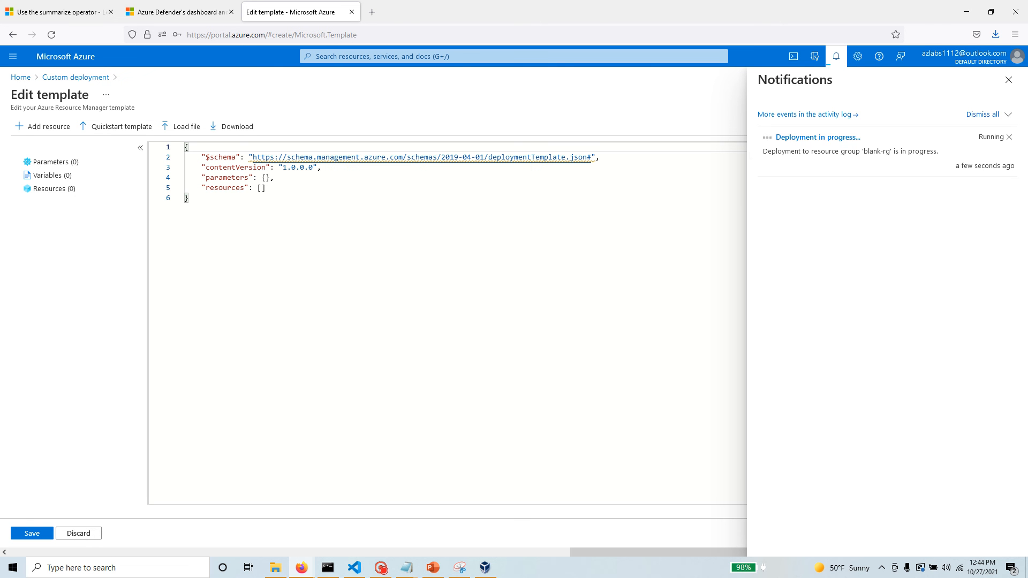
{"action": "left_click", "coordinate": [844, 139]}
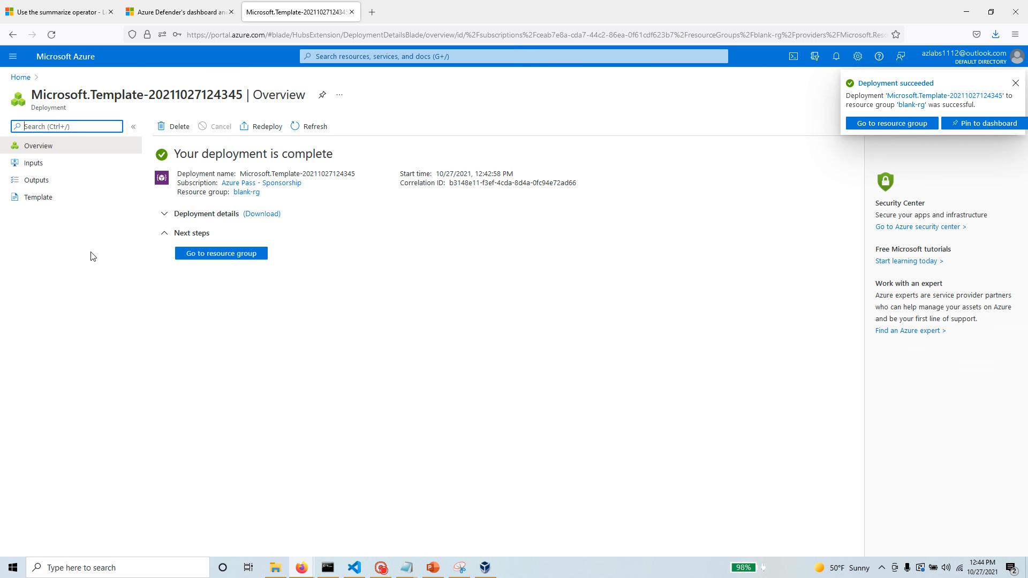
{"action": "left_click", "coordinate": [53, 198]}
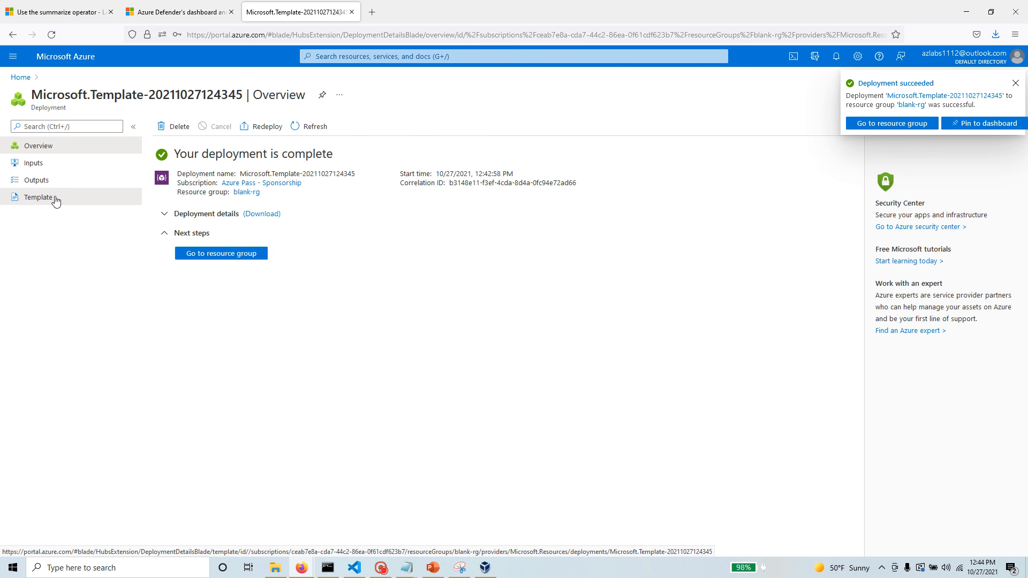
{"action": "scroll", "coordinate": [642, 369], "scroll_direction": "down", "scroll_amount": 15}
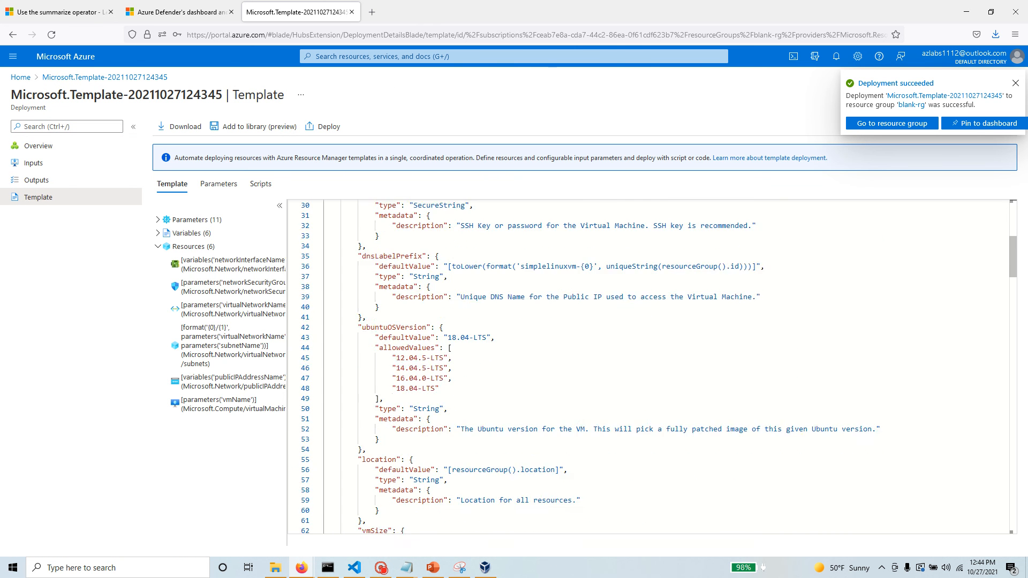
{"action": "scroll", "coordinate": [643, 369], "scroll_direction": "down", "scroll_amount": 10}
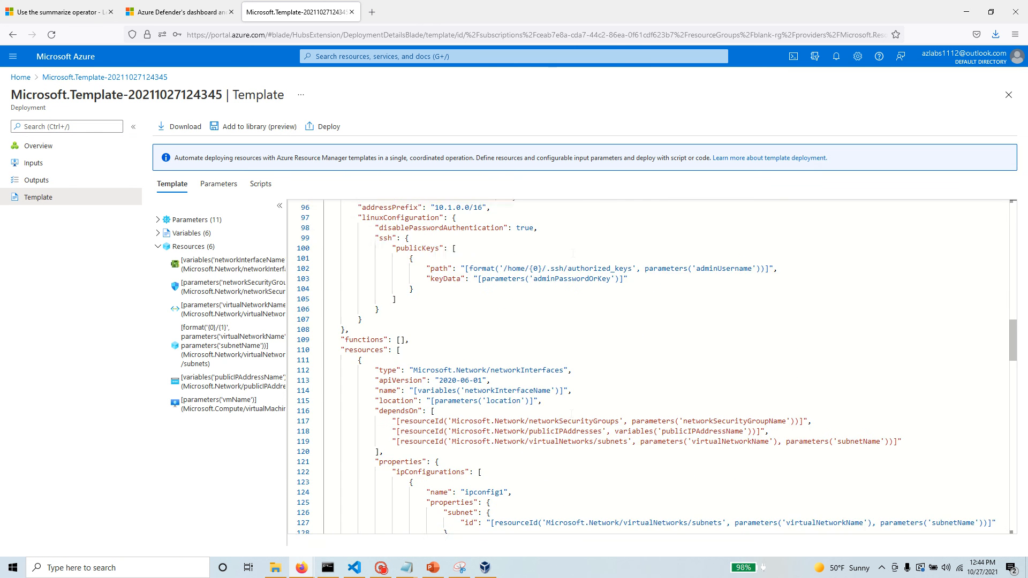
Save the deployment's template to the template library with the name VMcustom and the description VMcustom.
{"action": "left_click", "coordinate": [266, 127]}
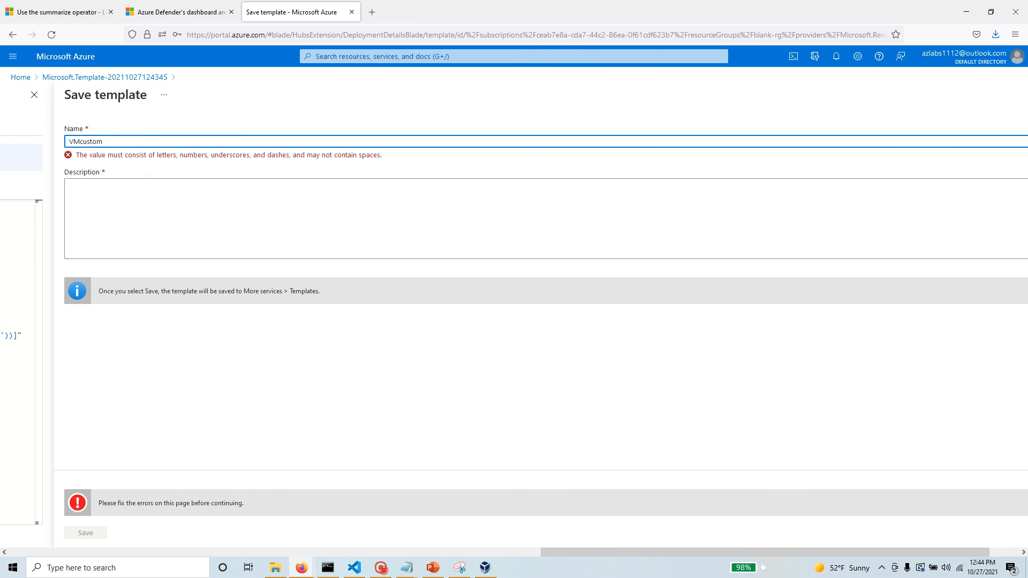
{"action": "key", "text": "Tab"}
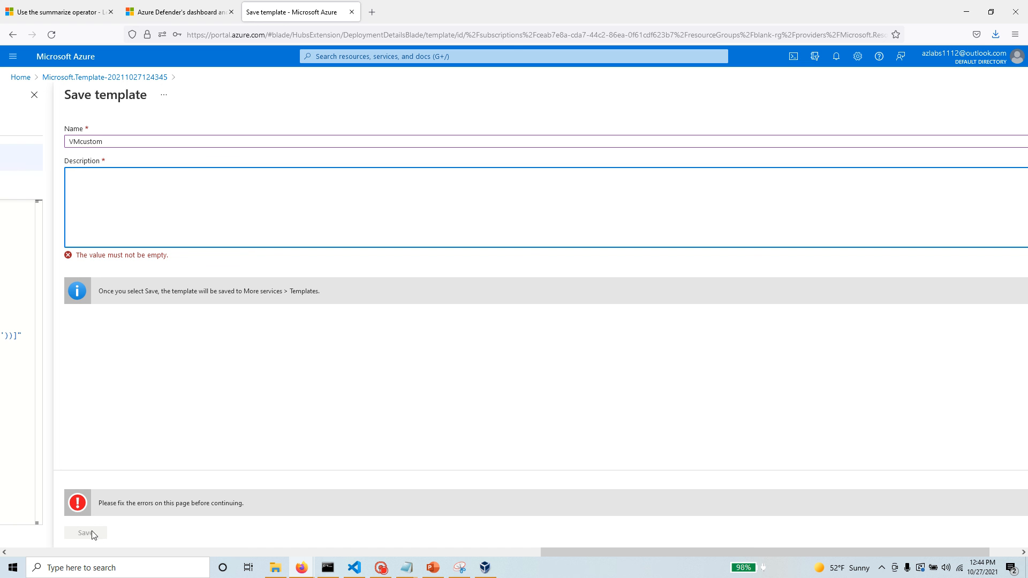
{"action": "key", "text": "shift+Tab"}
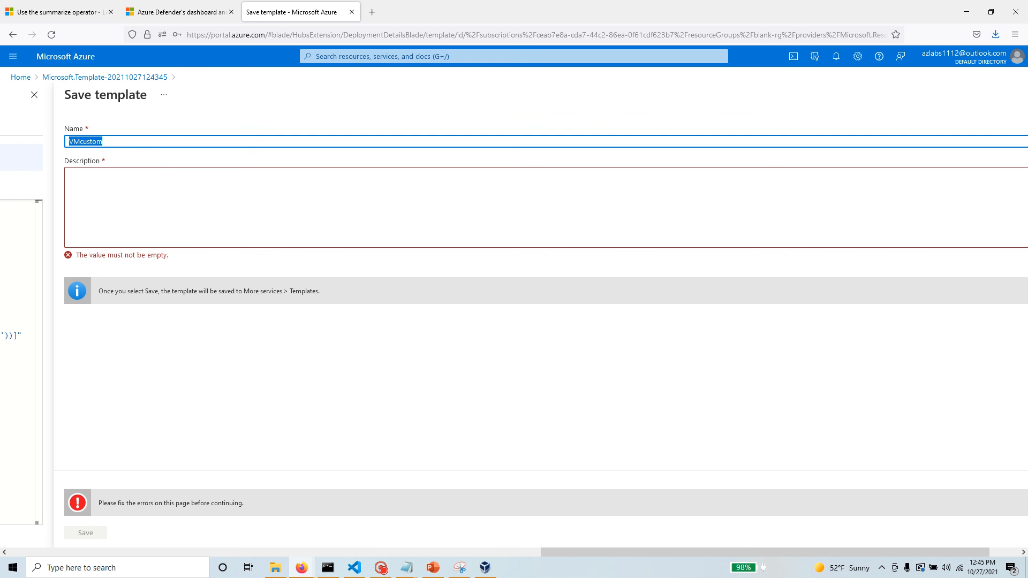
{"action": "key", "text": "ctrl+c"}
{"action": "key", "text": "Tab"}
{"action": "key", "text": "ctrl+v"}
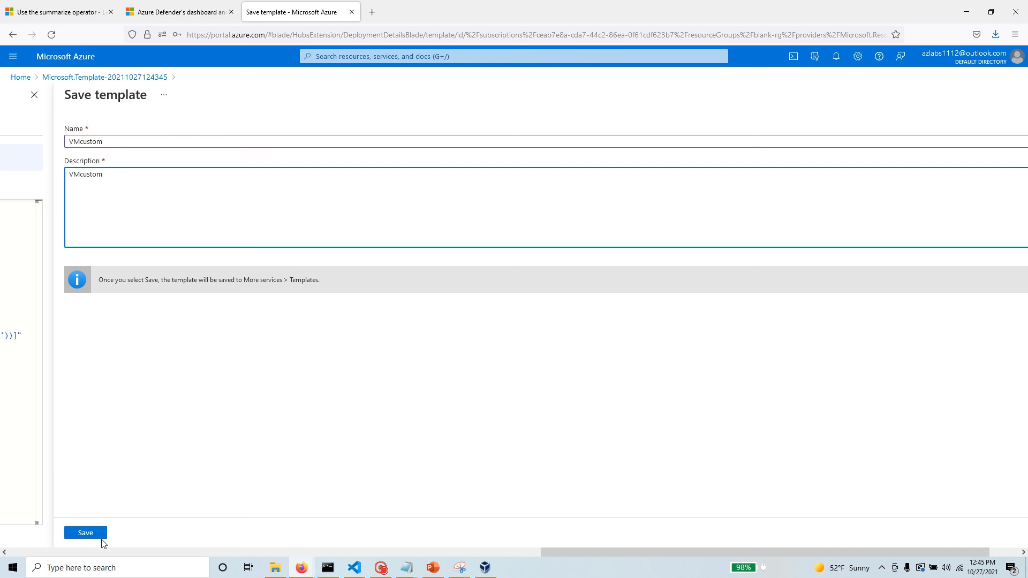
{"action": "left_click", "coordinate": [86, 533]}
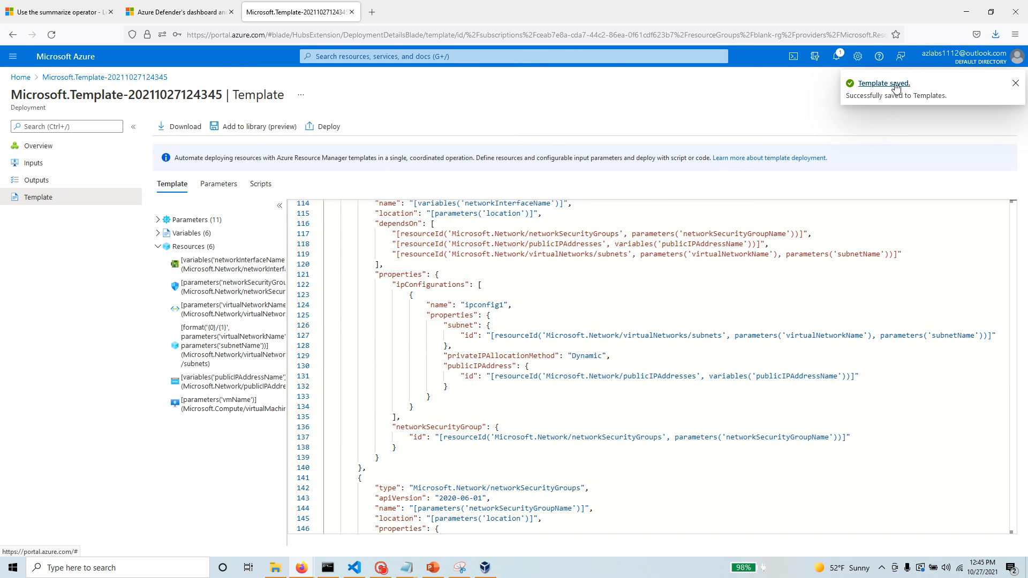
Go to the blank-rg resource group from the deployment notification and review its deployed resources.
{"action": "left_click", "coordinate": [836, 56]}
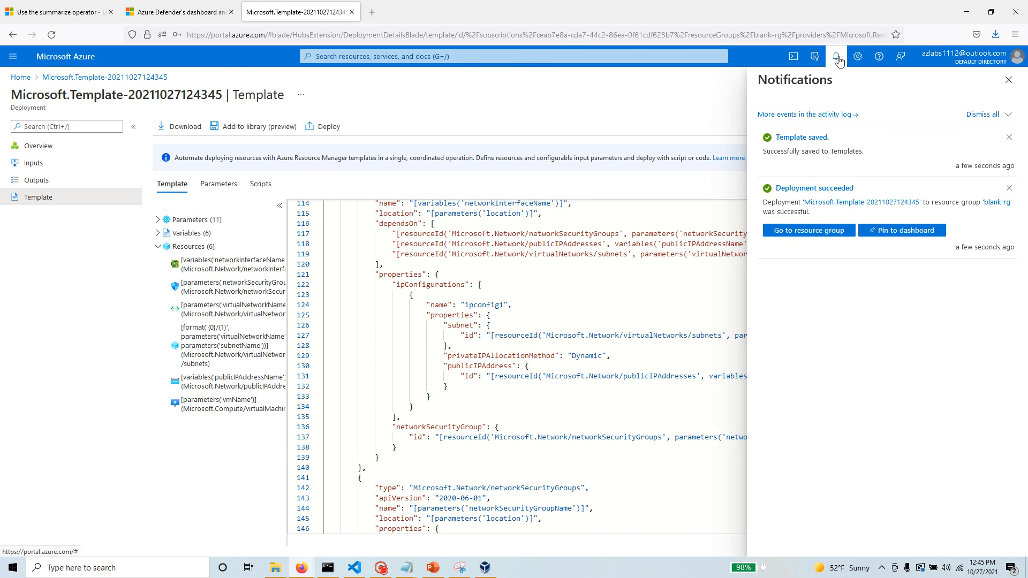
{"action": "left_click", "coordinate": [817, 235]}
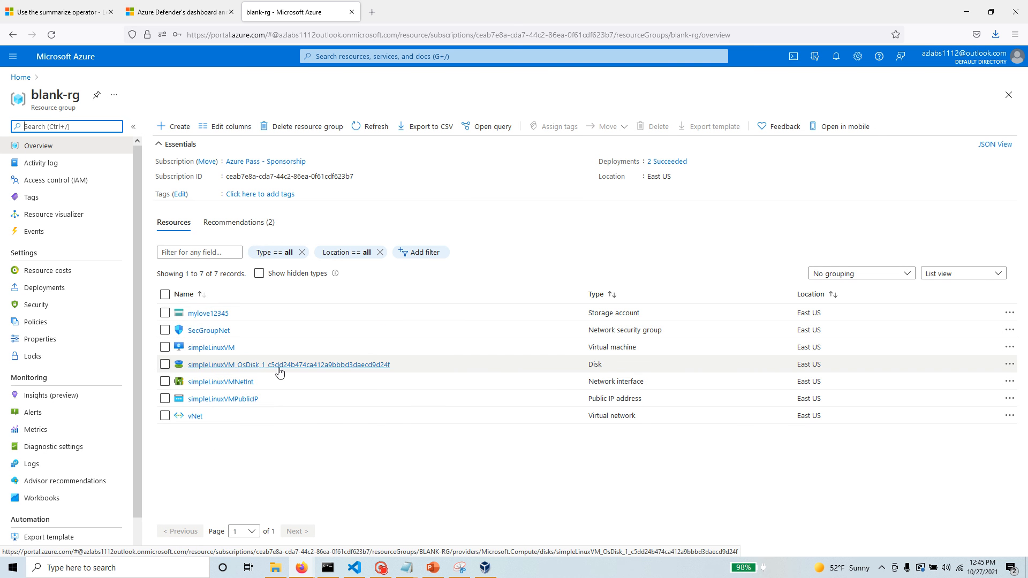
{"action": "mouse_move", "coordinate": [278, 369]}
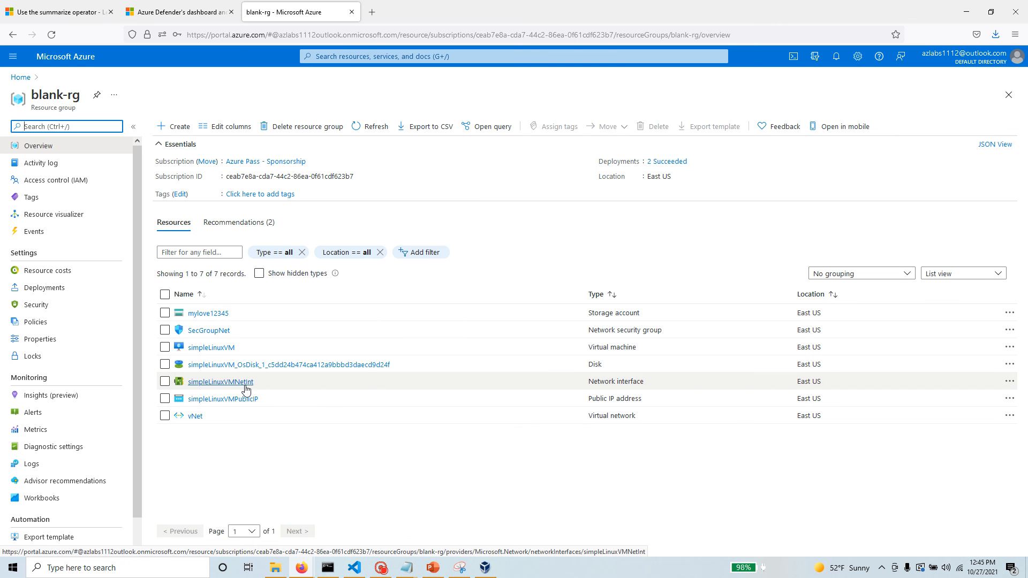
{"action": "mouse_move", "coordinate": [246, 389]}
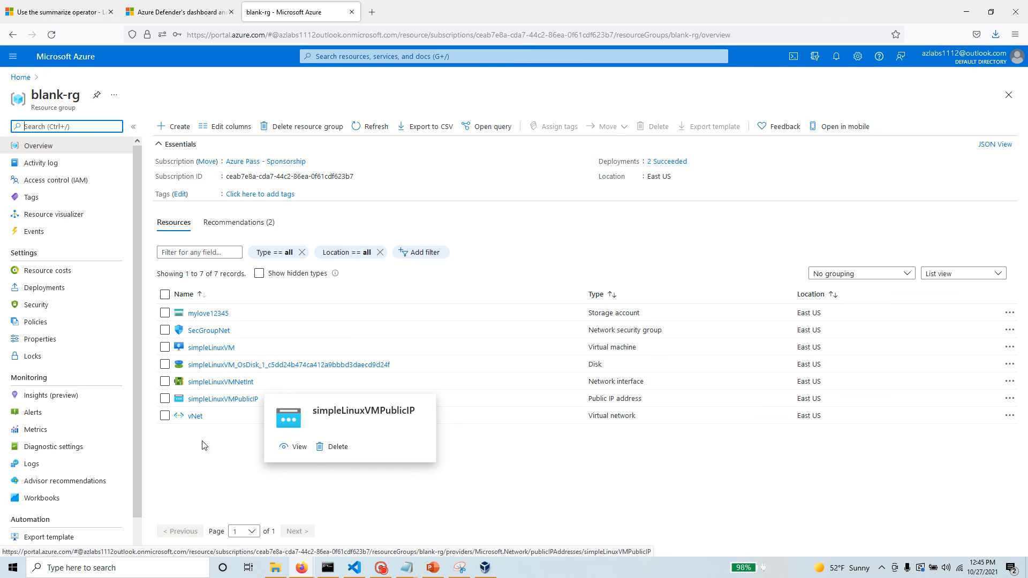
{"action": "left_click", "coordinate": [317, 485]}
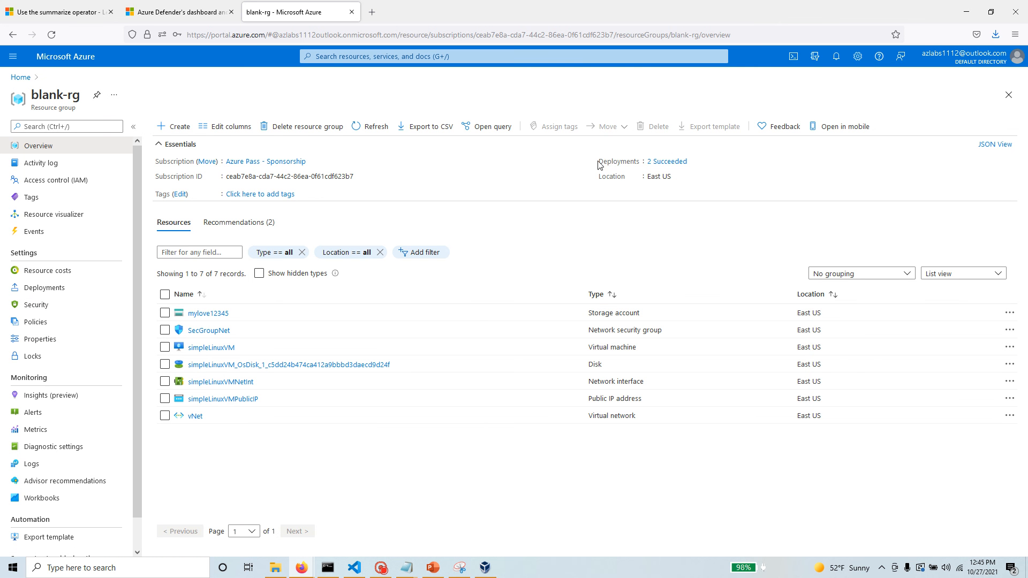
{"action": "left_click", "coordinate": [675, 162]}
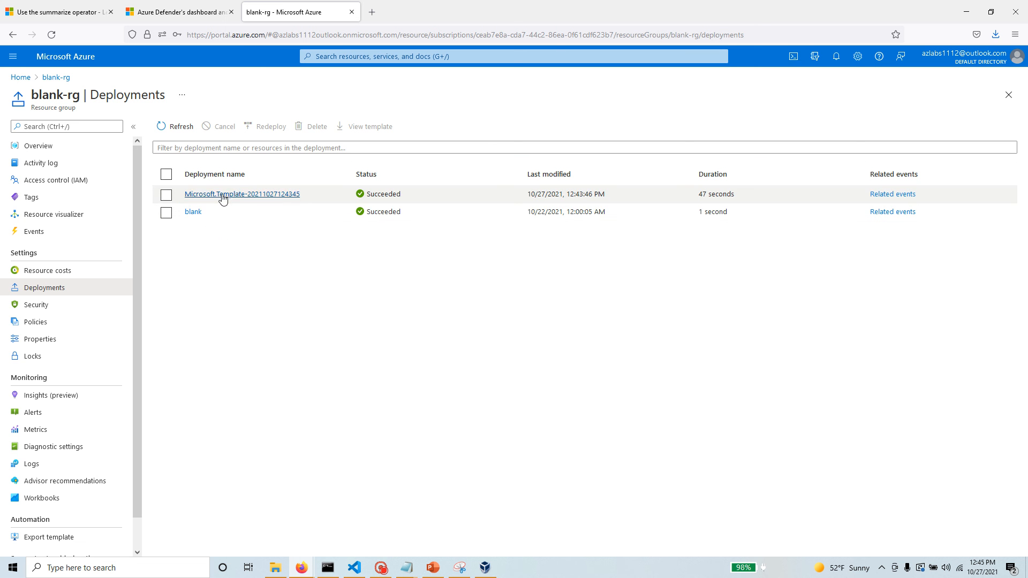
{"action": "left_click", "coordinate": [223, 196]}
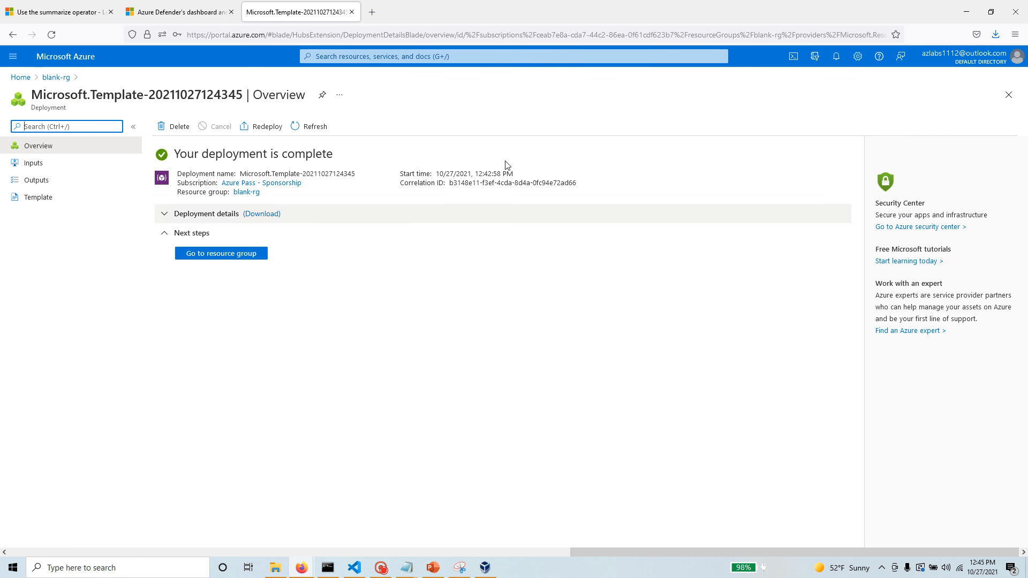
{"action": "left_click", "coordinate": [47, 199]}
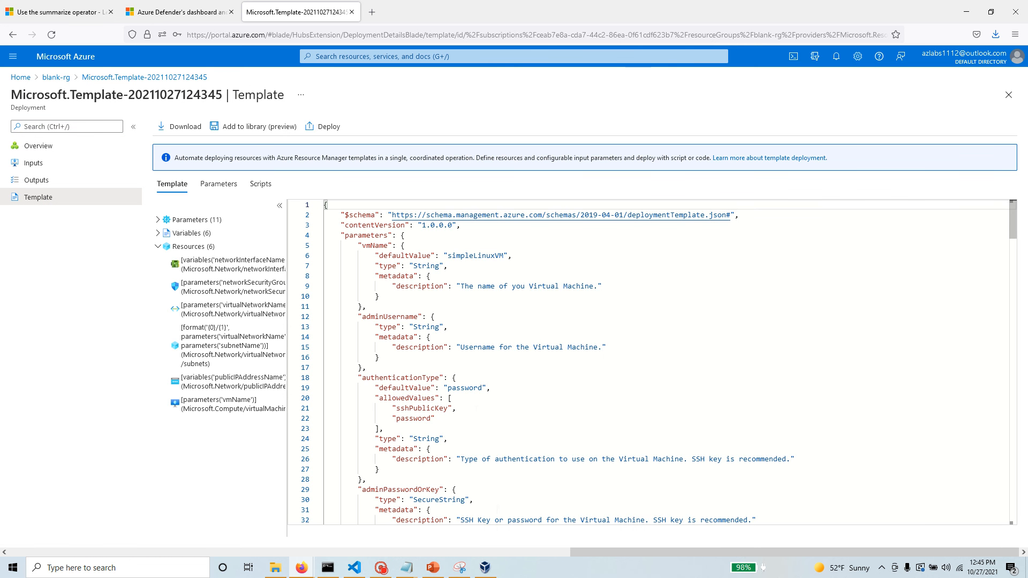
Check the template's zip download without saving the file, and look through the template's parameters.
{"action": "left_click", "coordinate": [179, 126]}
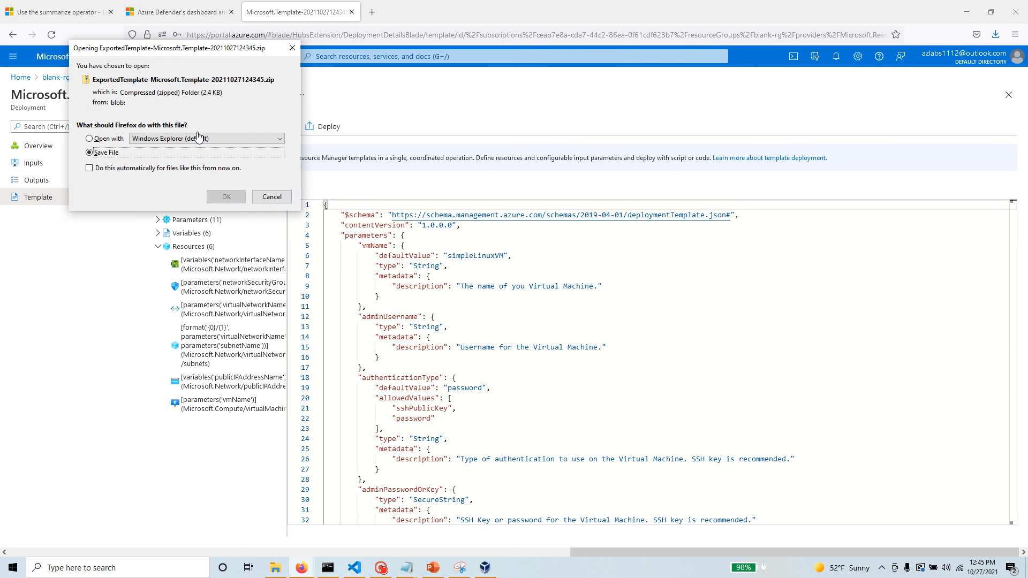
{"action": "left_click", "coordinate": [271, 197]}
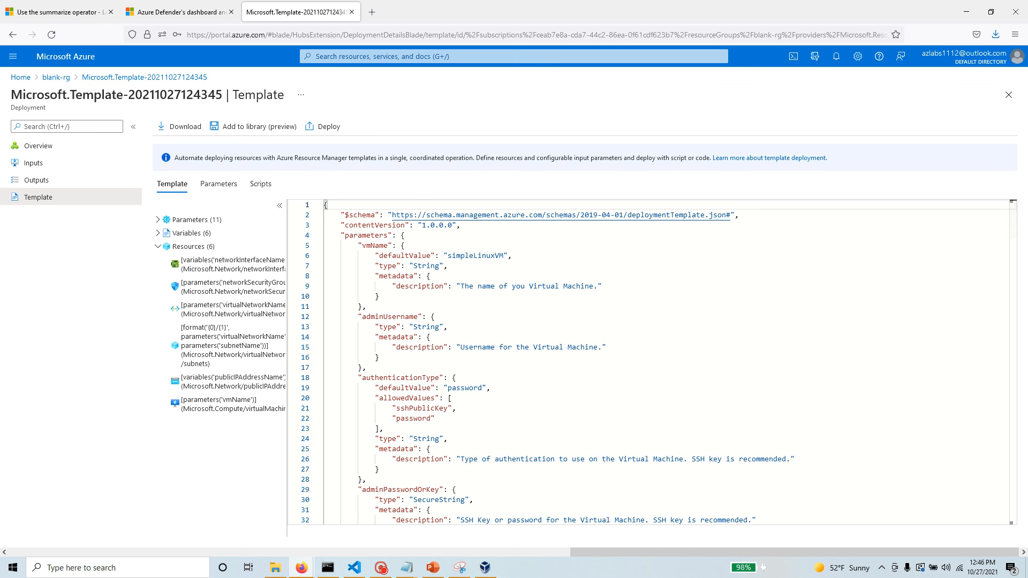
{"action": "scroll", "coordinate": [506, 407], "scroll_direction": "down", "scroll_amount": 5}
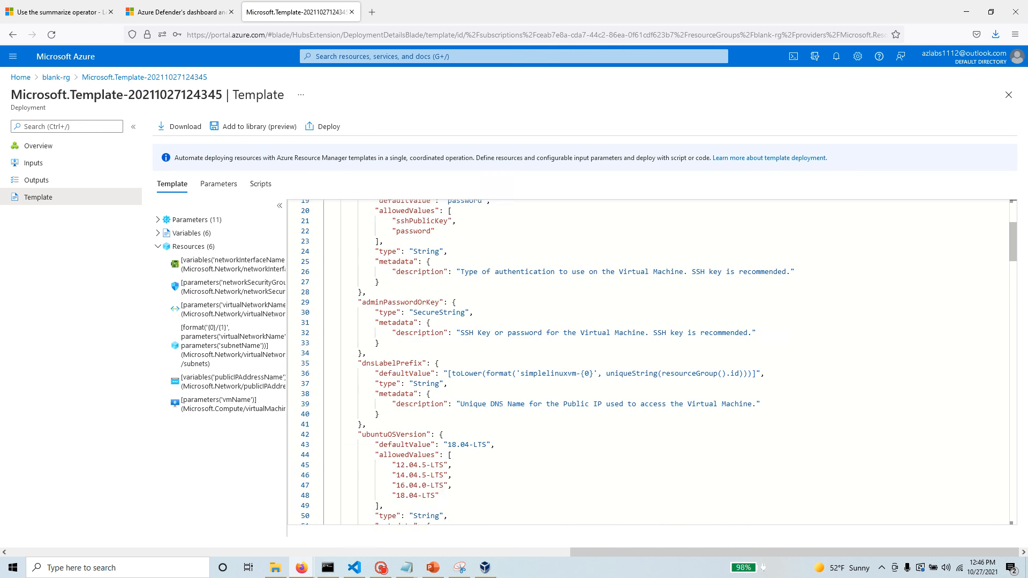